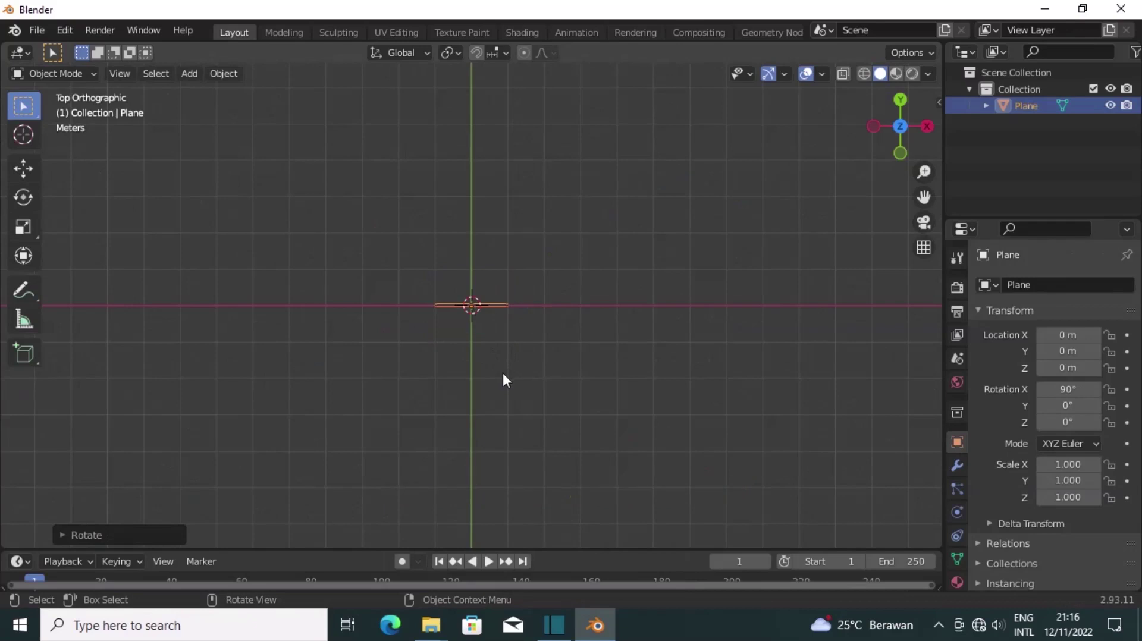
In front view, scale the plane along the X axis to about 1.318 for a flag shape.
key(KP_1)
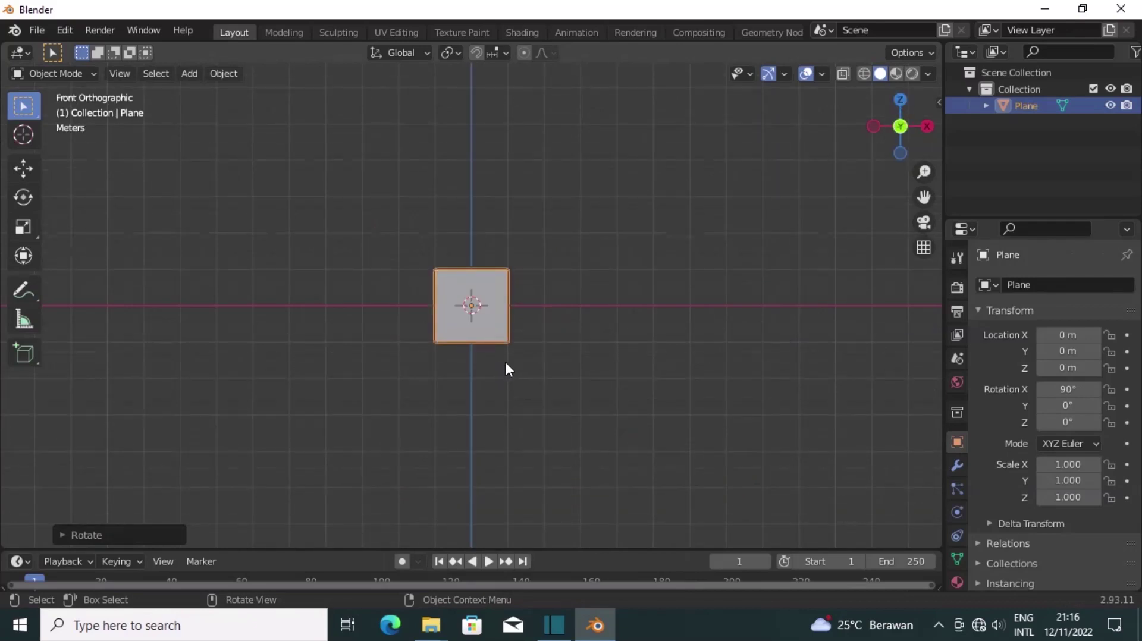
key(s)
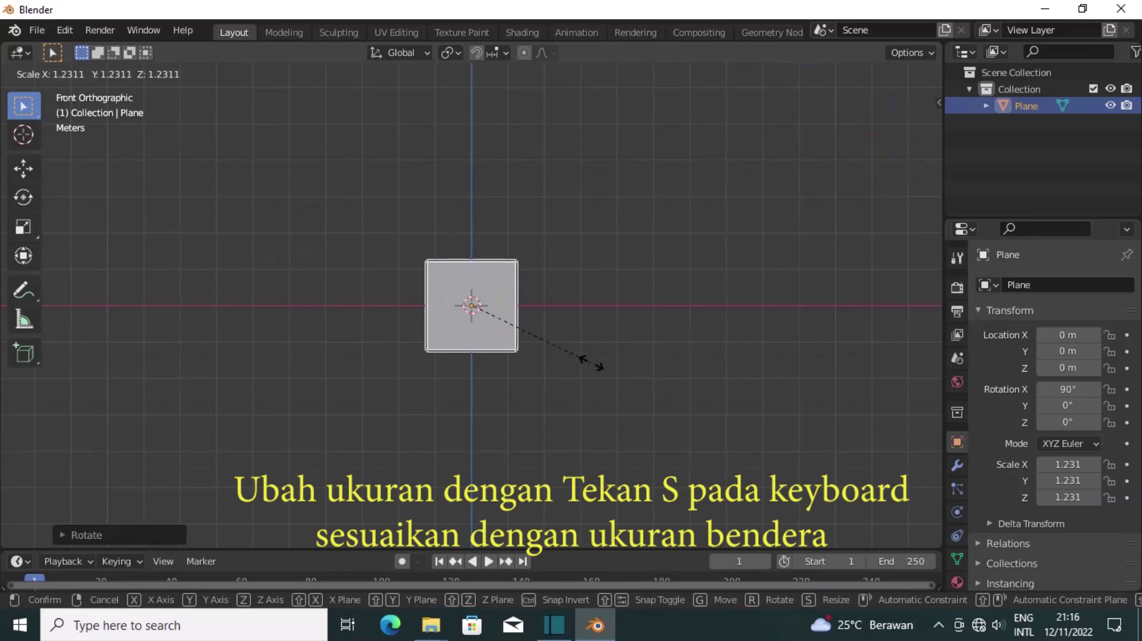
key(x)
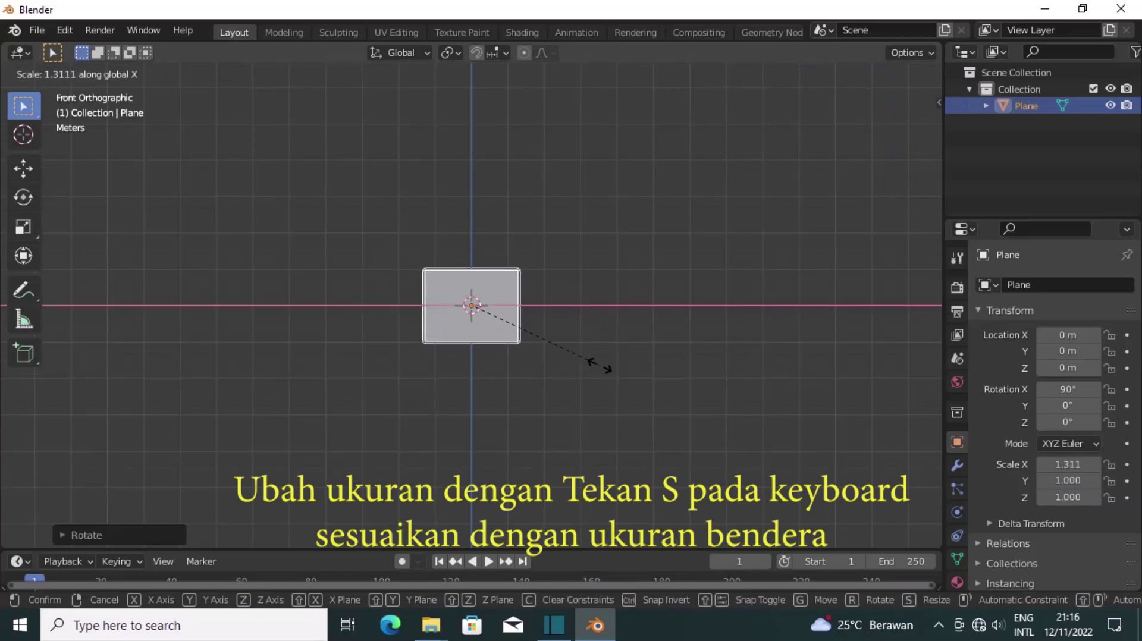
click(599, 364)
In Edit Mode, add 19 evenly spaced vertical loop cuts across the plane.
scroll(499, 372, up, 4)
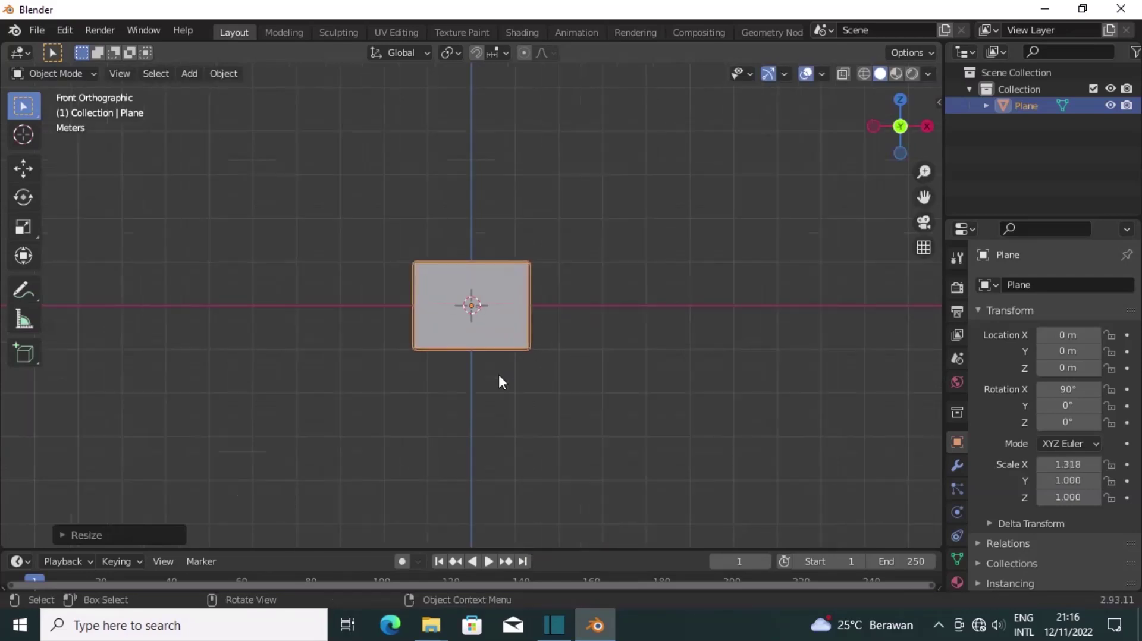
key(Tab)
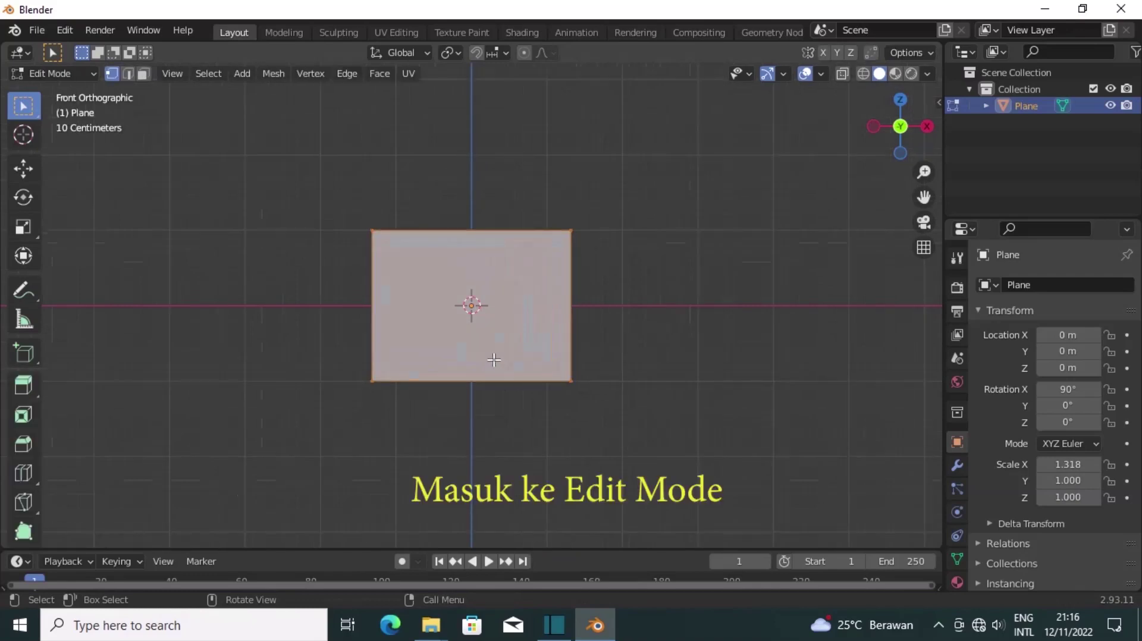
key(ctrl+r)
scroll(494, 360, up, 12)
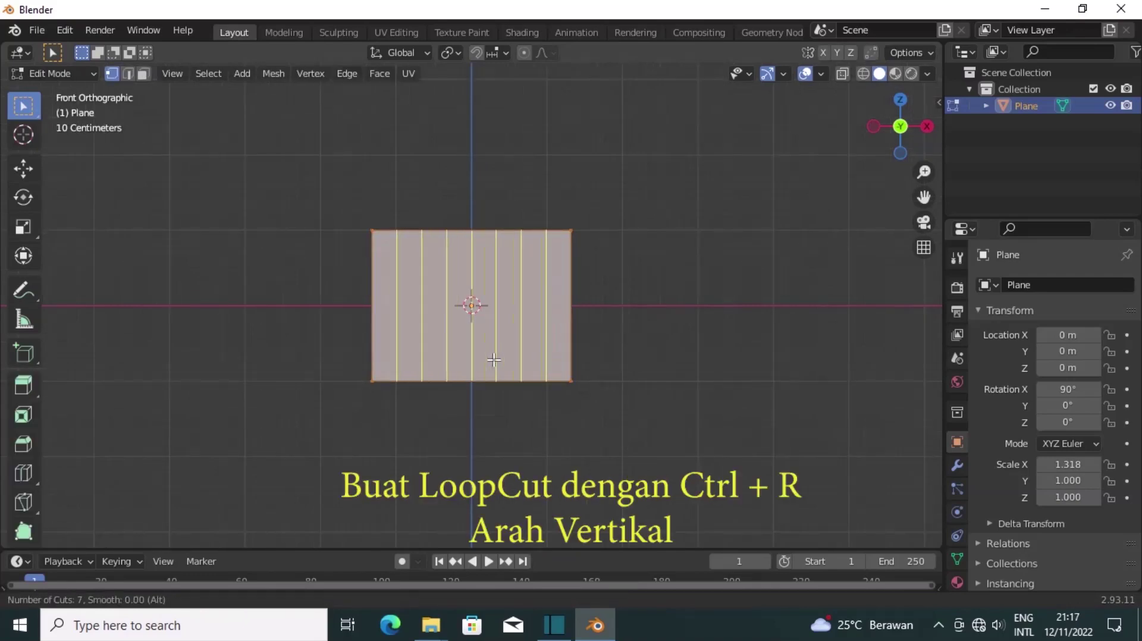
scroll(493, 360, up, 15)
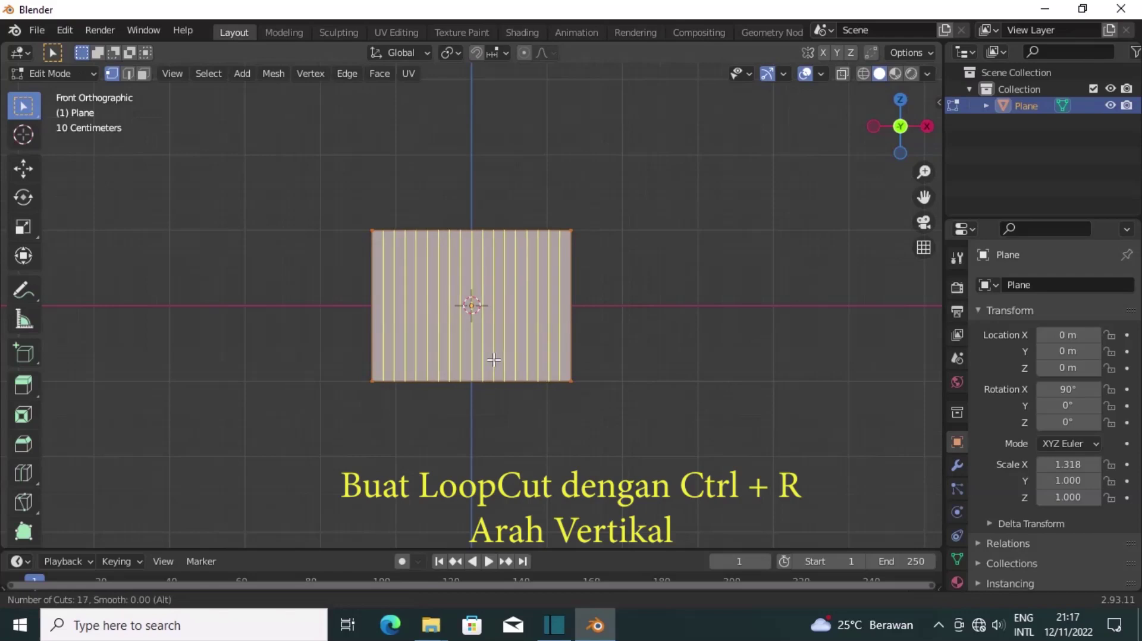
click(494, 360)
click(494, 360)
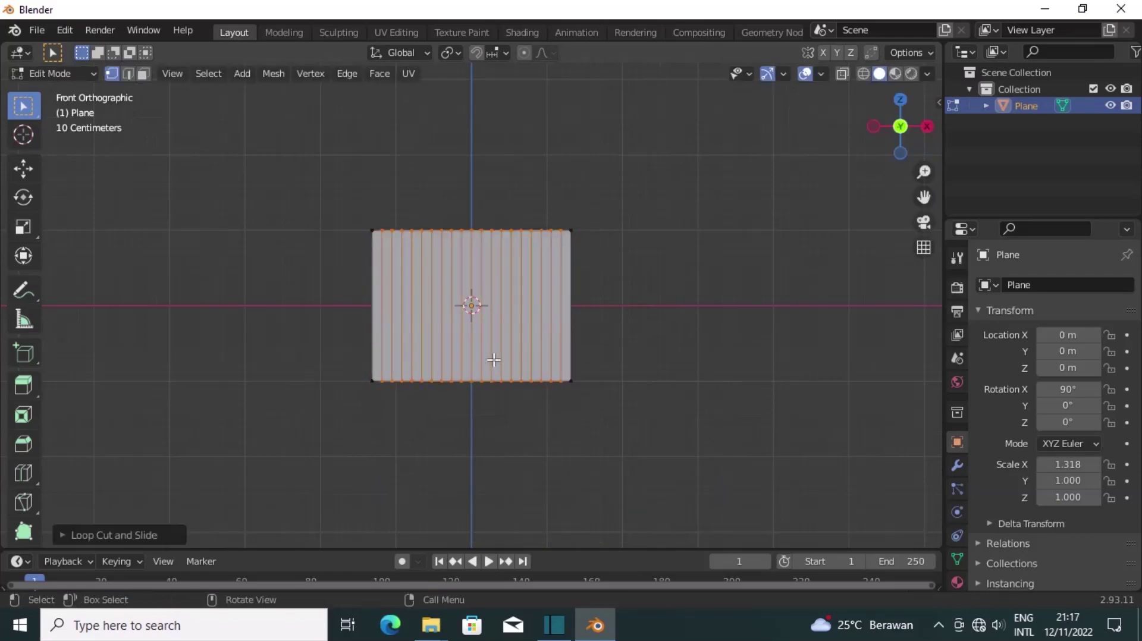
Add 15 evenly spaced horizontal loop cuts across the plane.
key(ctrl+r)
scroll(494, 360, up, 8)
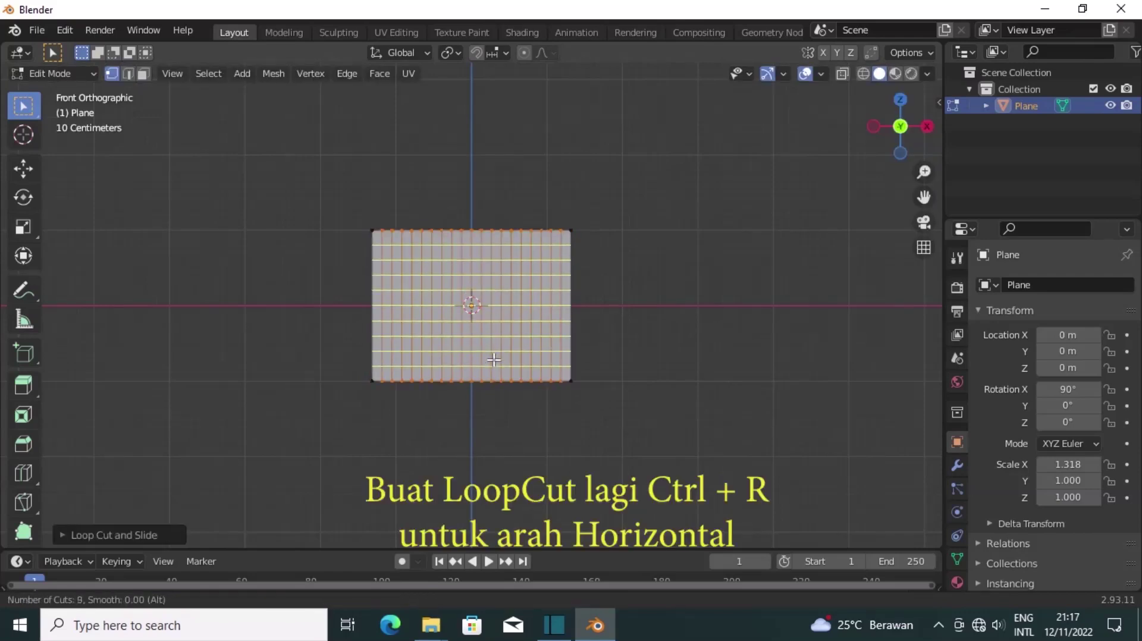
scroll(494, 360, up, 5)
scroll(494, 360, up, 1)
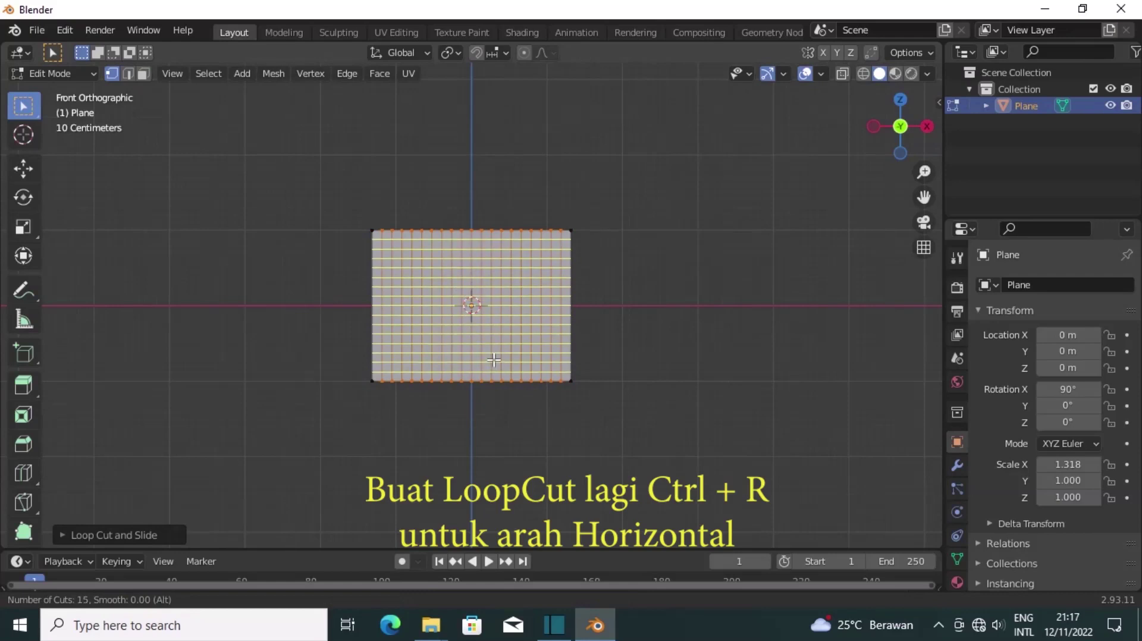
click(494, 360)
right_click(490, 363)
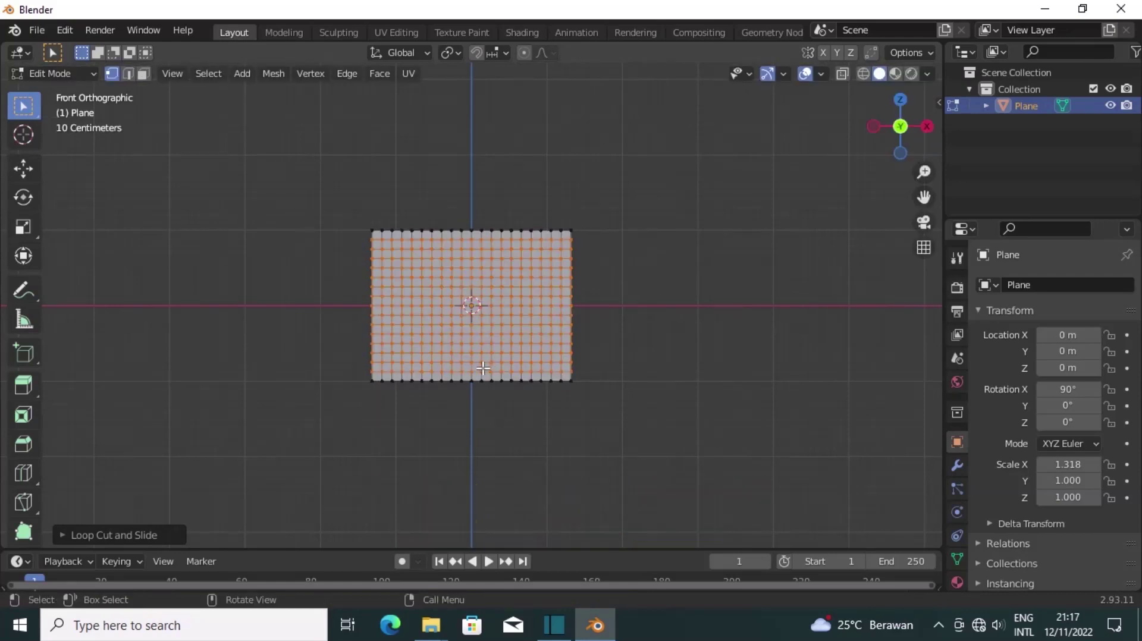
Select pairs of vertices at the upper corner, middle and lower corner of the plane's left edge.
shift+middle_drag(483, 368, 530, 366)
scroll(492, 320, up, 3)
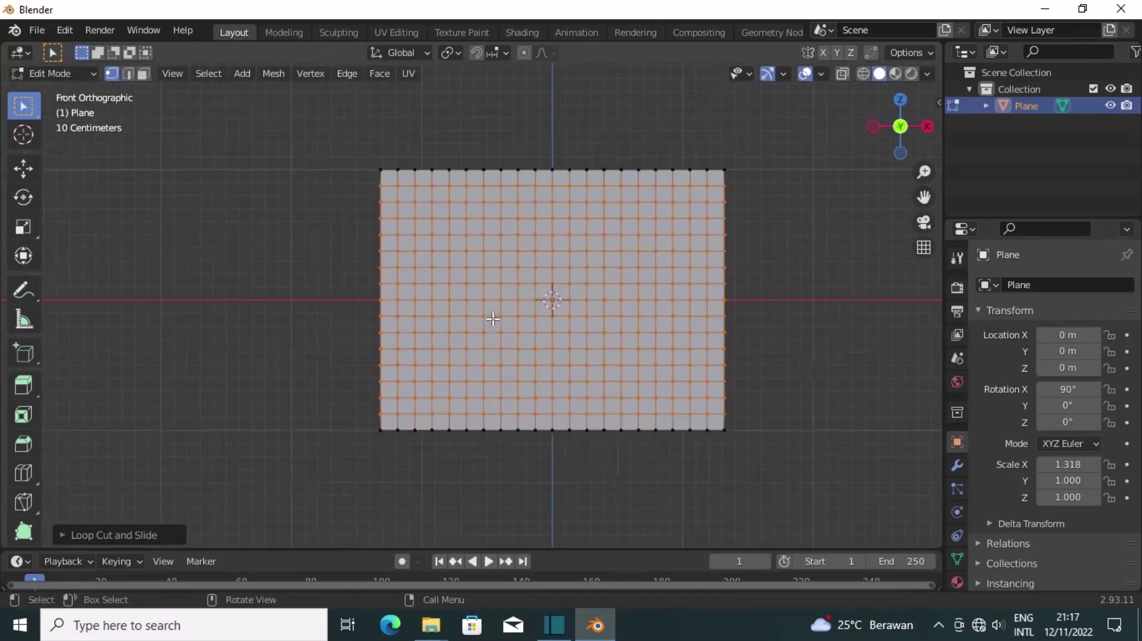
click(271, 234)
drag(362, 162, 390, 192)
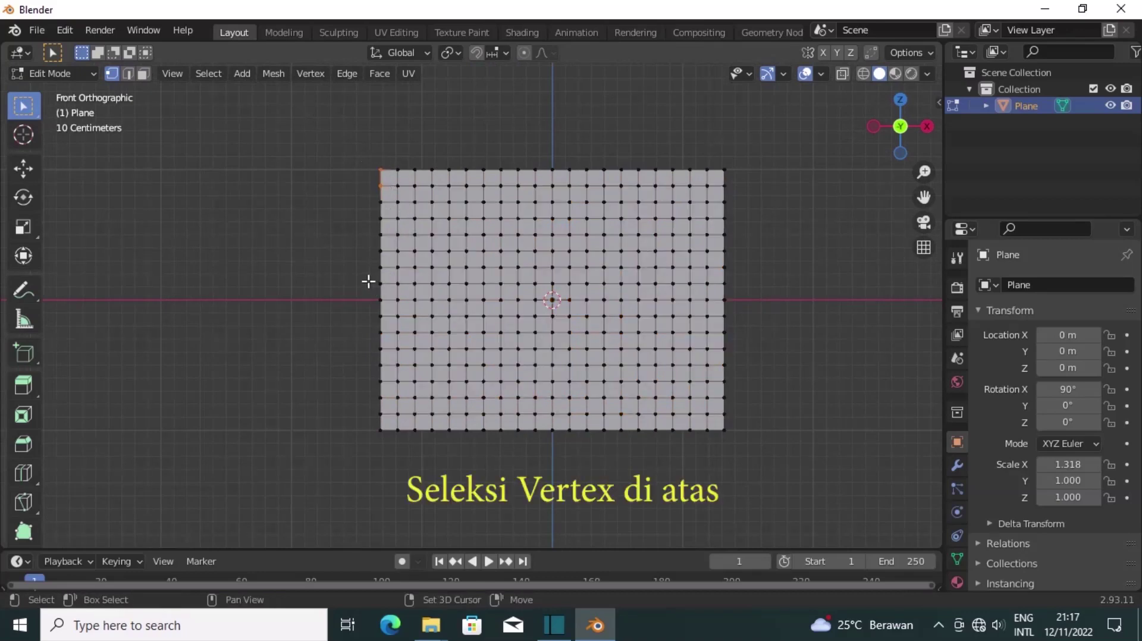
shift+drag(370, 279, 394, 303)
shift+drag(373, 407, 387, 448)
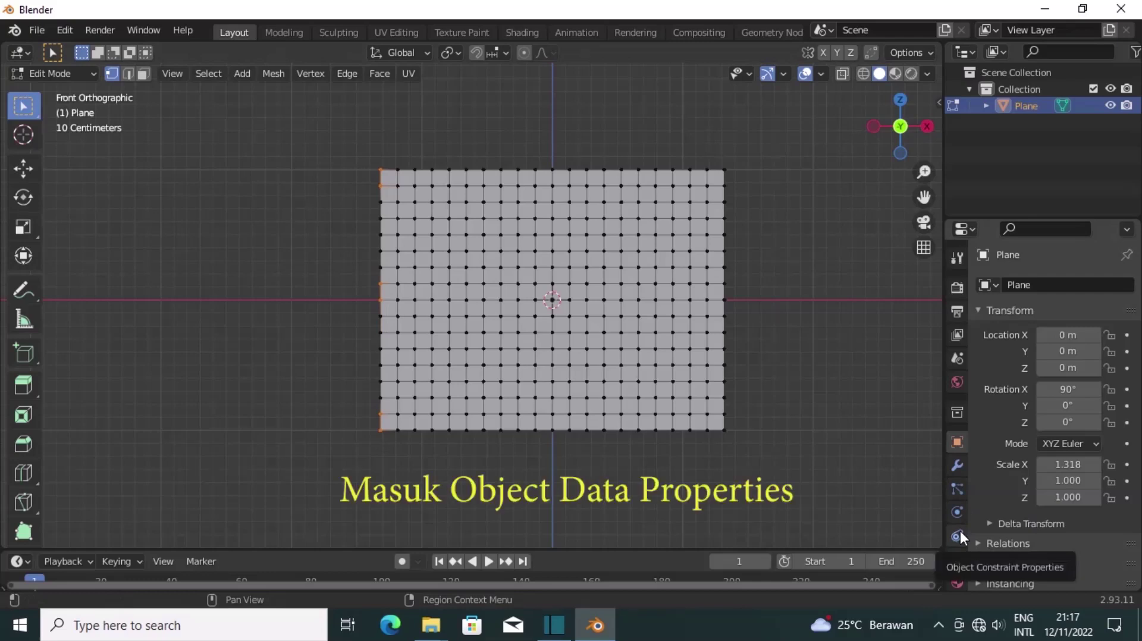
Create a vertex group named pin and assign the selected edge vertices to it.
click(957, 560)
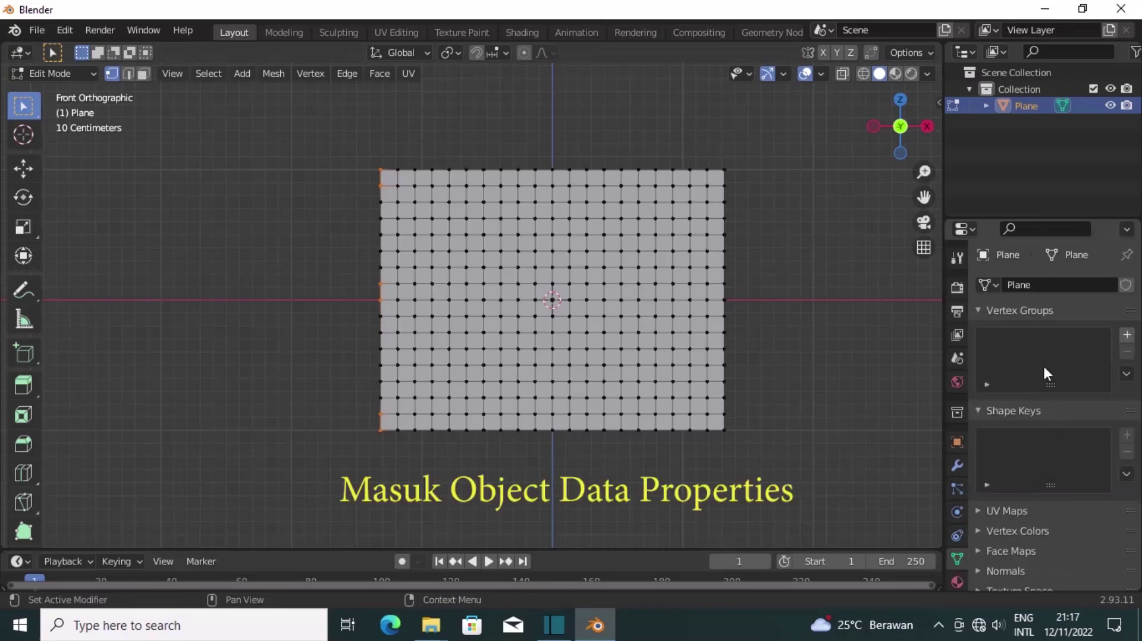
click(1127, 335)
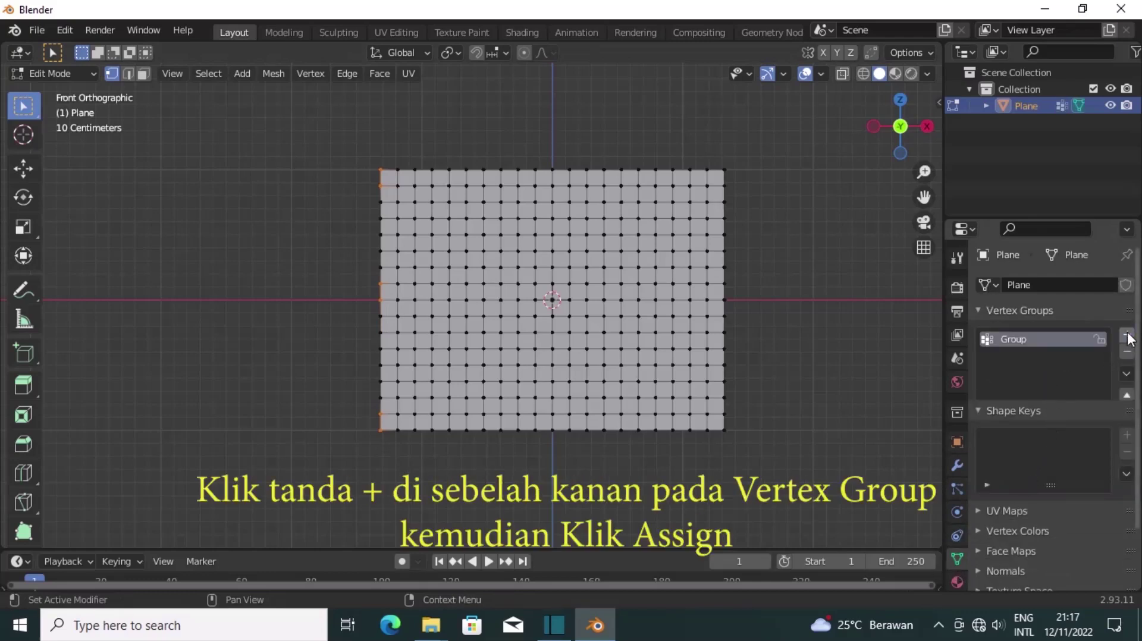
double_click(1013, 342)
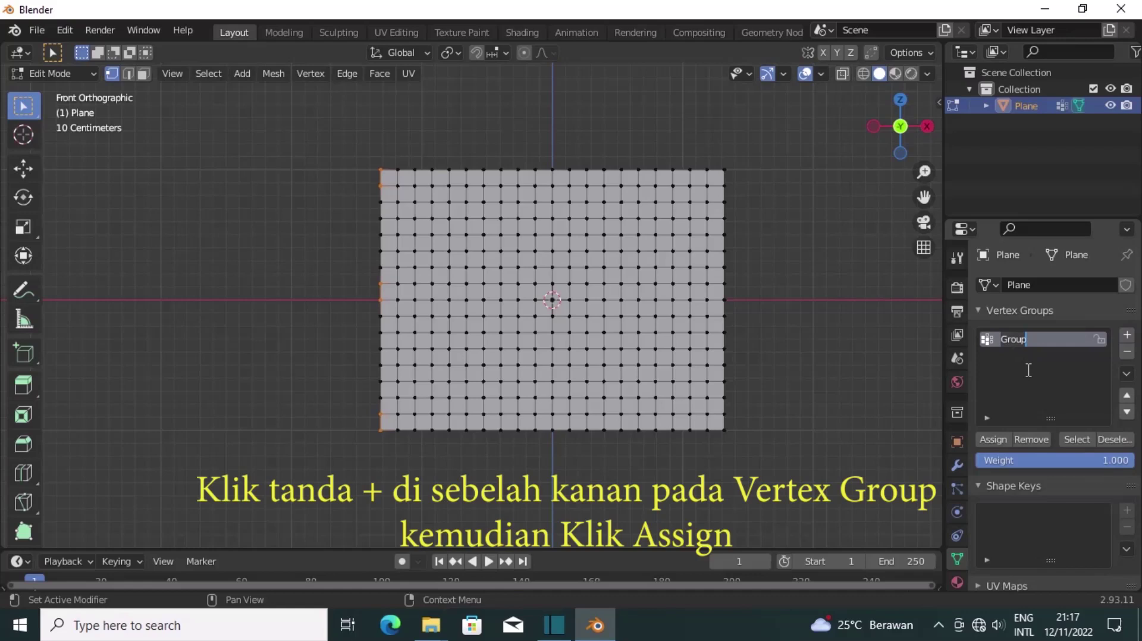
text(pin)
click(990, 440)
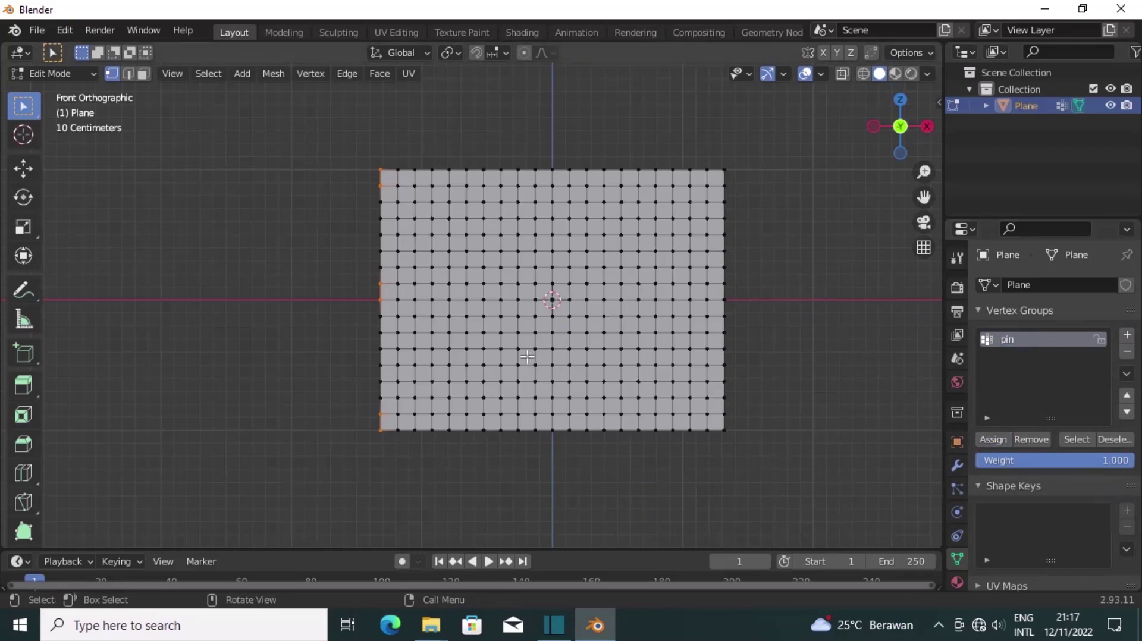
Return to Object Mode and add a Wind force field to the scene.
key(Tab)
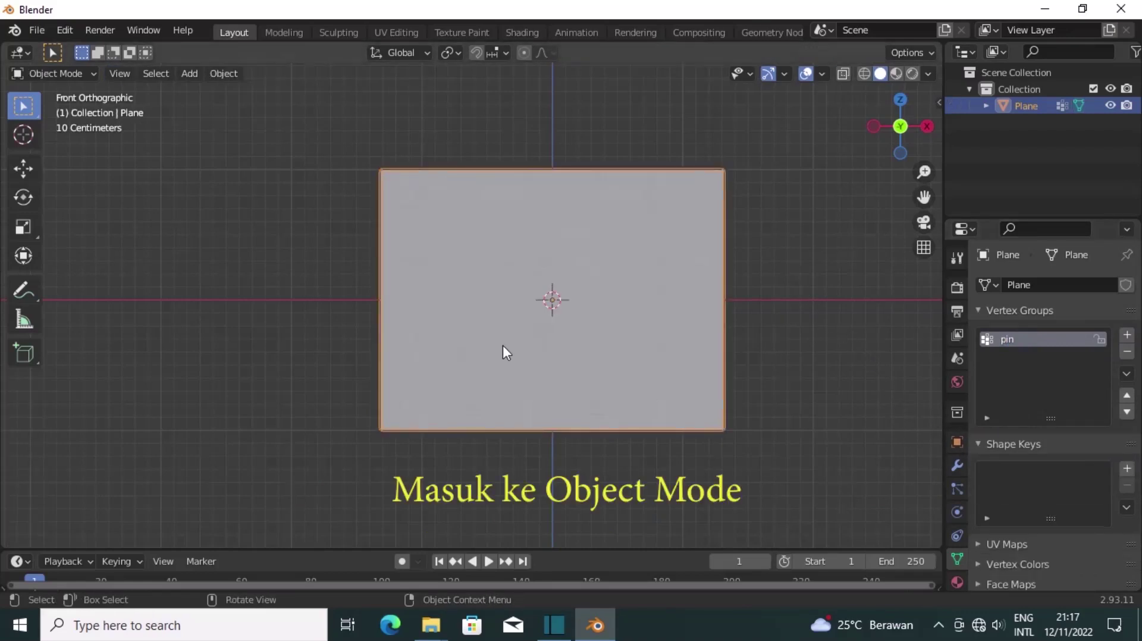
key(shift+a)
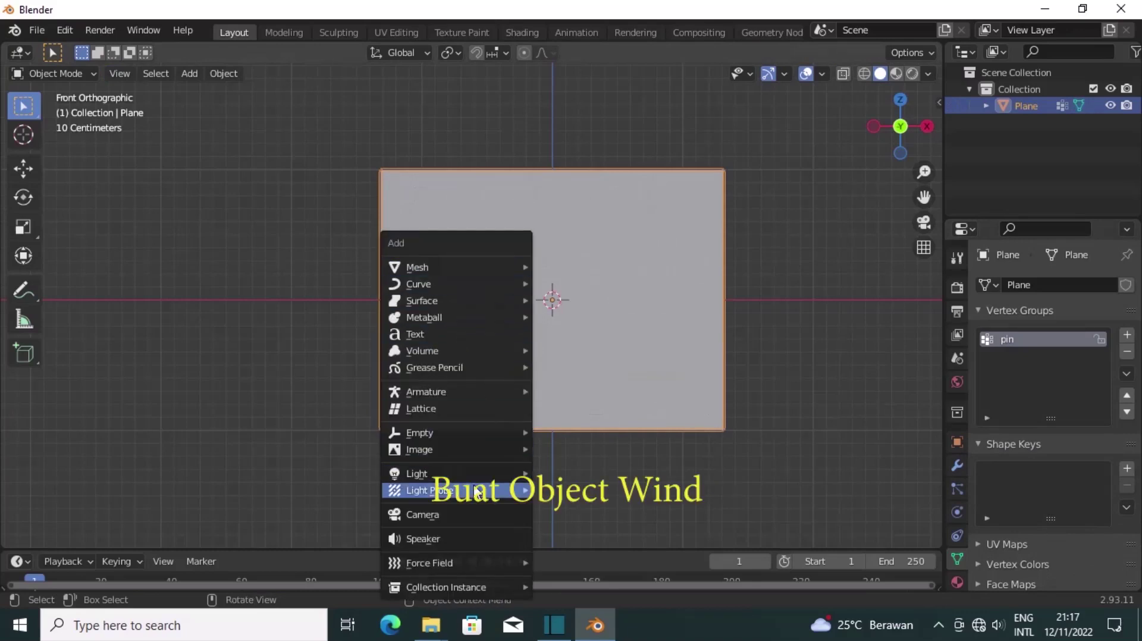
mouse_move(459, 563)
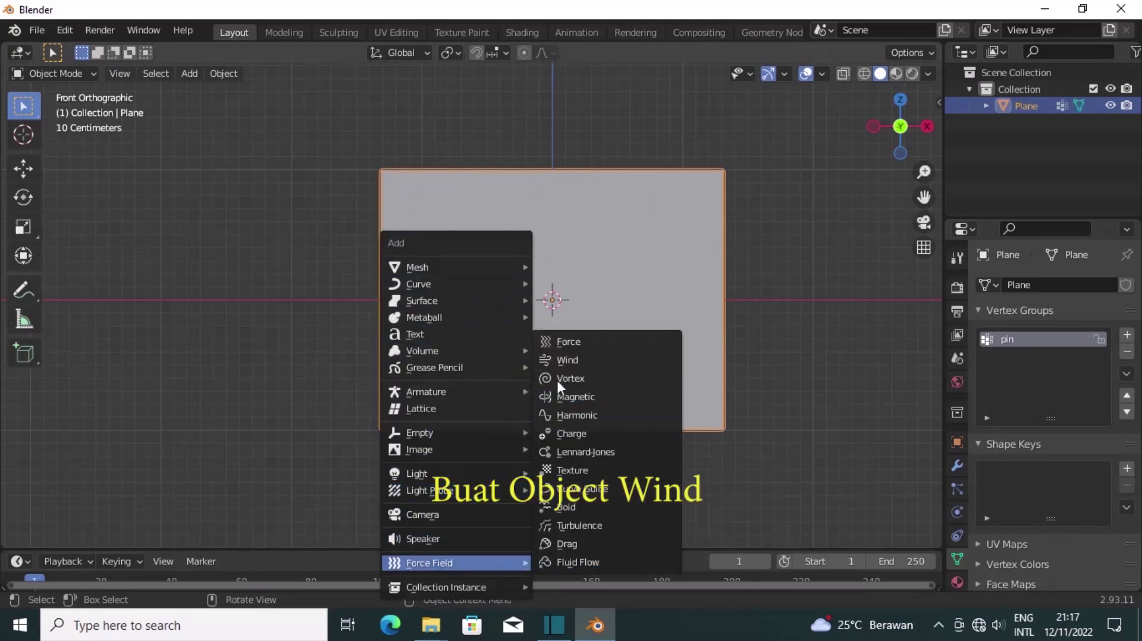
click(557, 362)
Rotate the wind 90° around the Y axis and move it along X just outside the plane's pinned edge.
key(r)
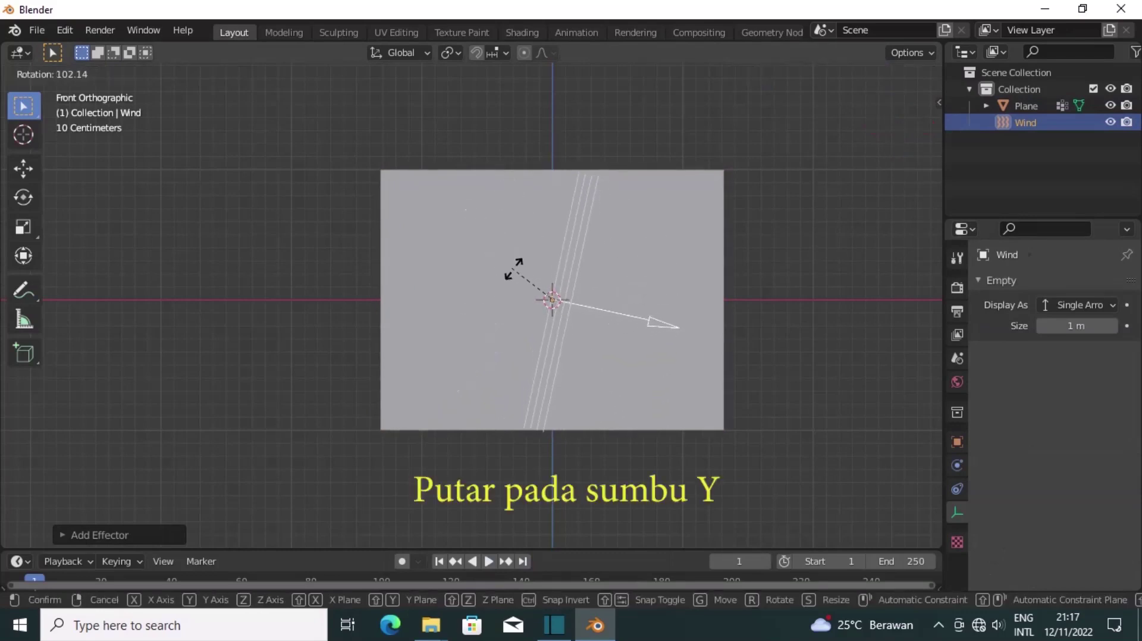
key(y)
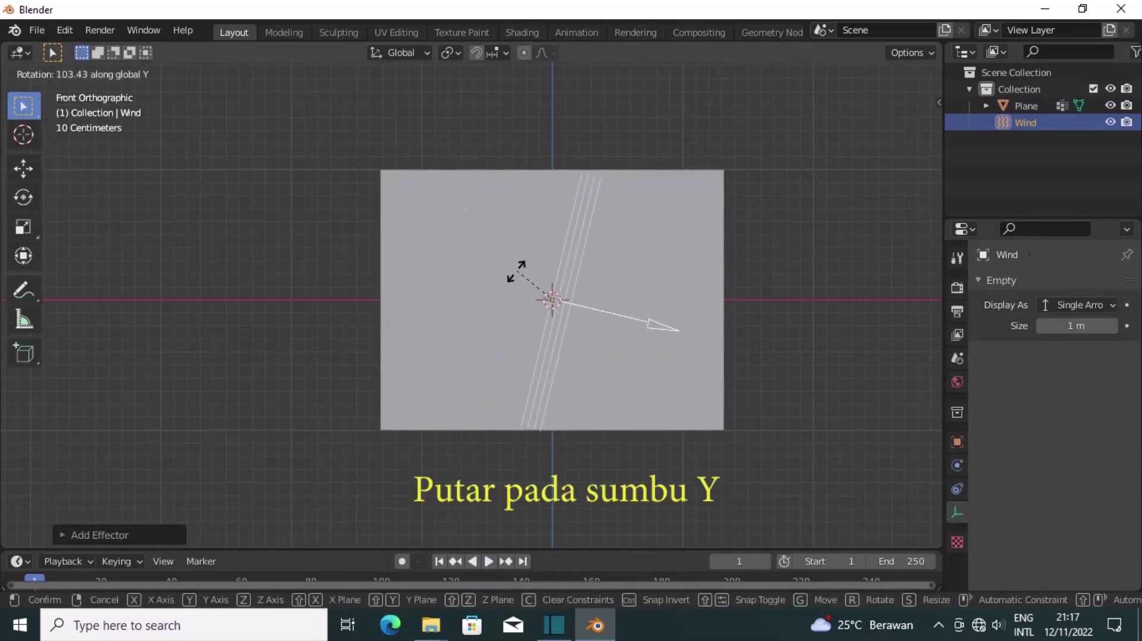
text(90)
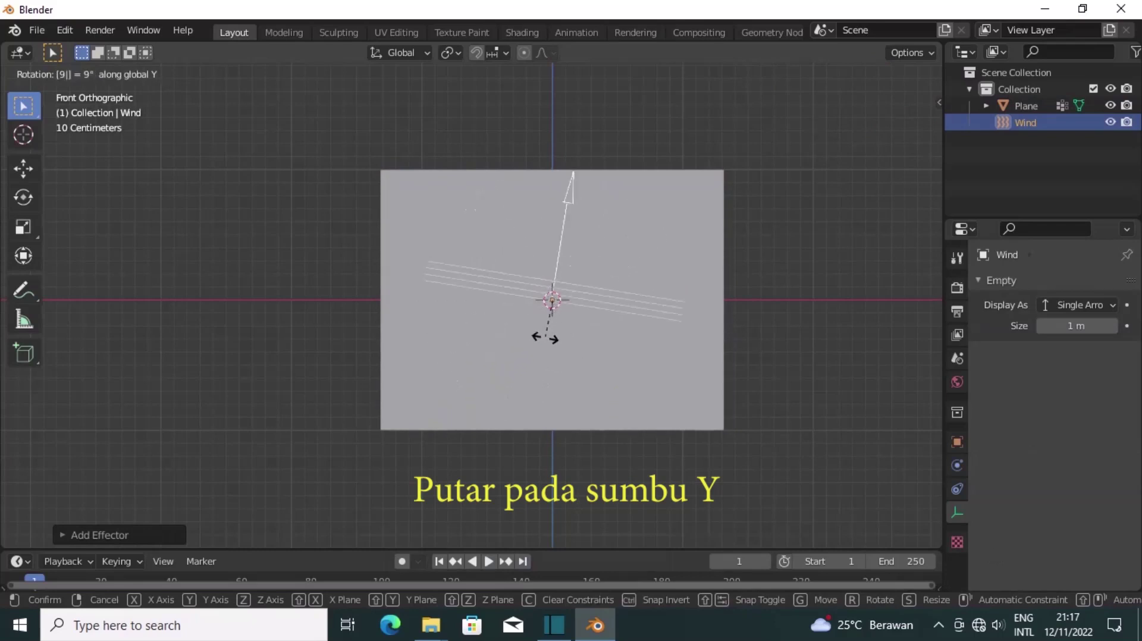
key(Return)
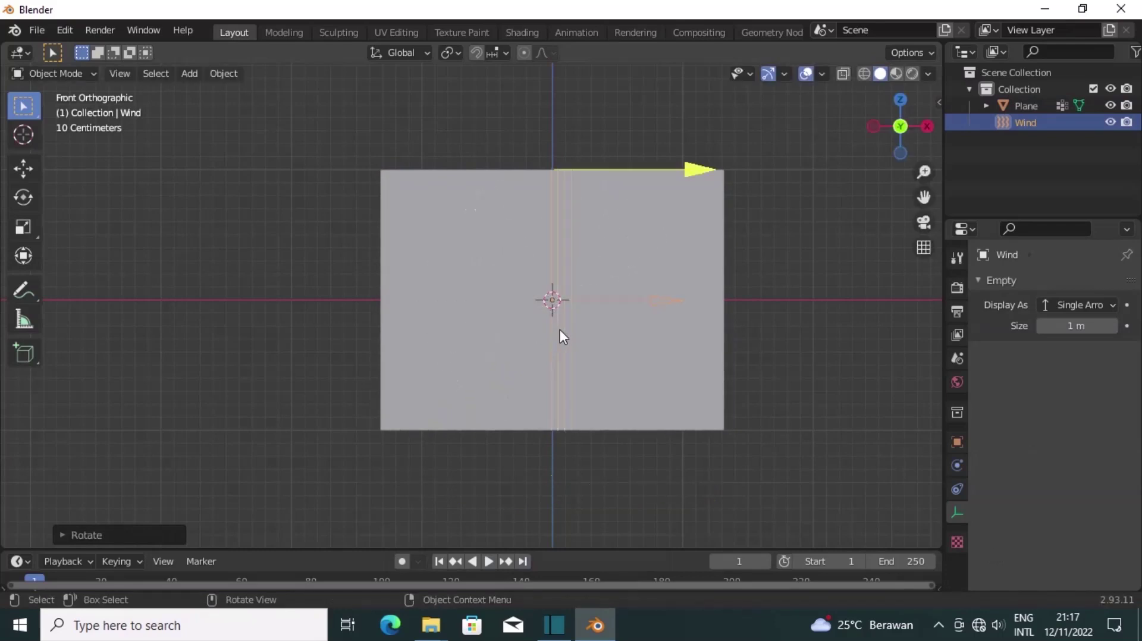
key(g)
key(x)
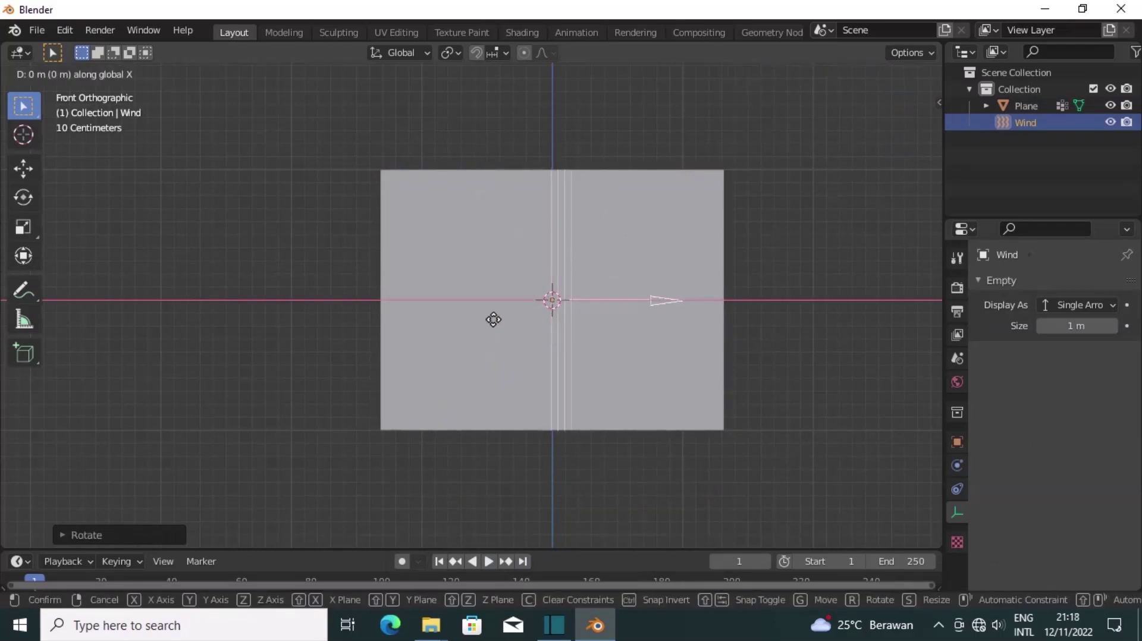
click(325, 353)
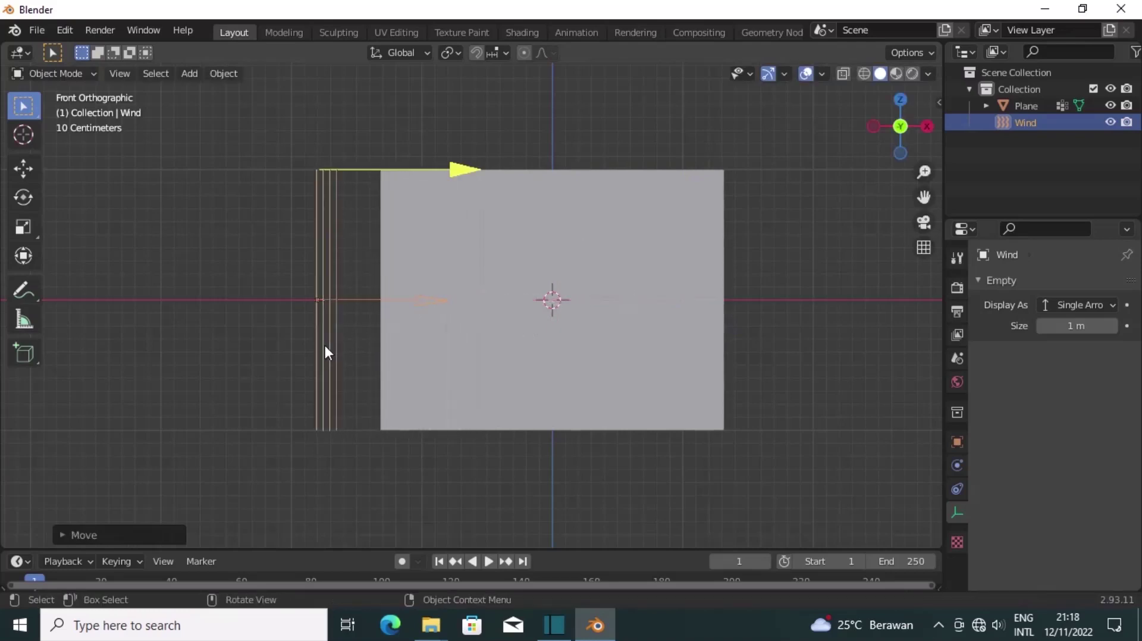
Add Cloth physics to the plane and set its vertex mass to 0.2 kg.
click(698, 273)
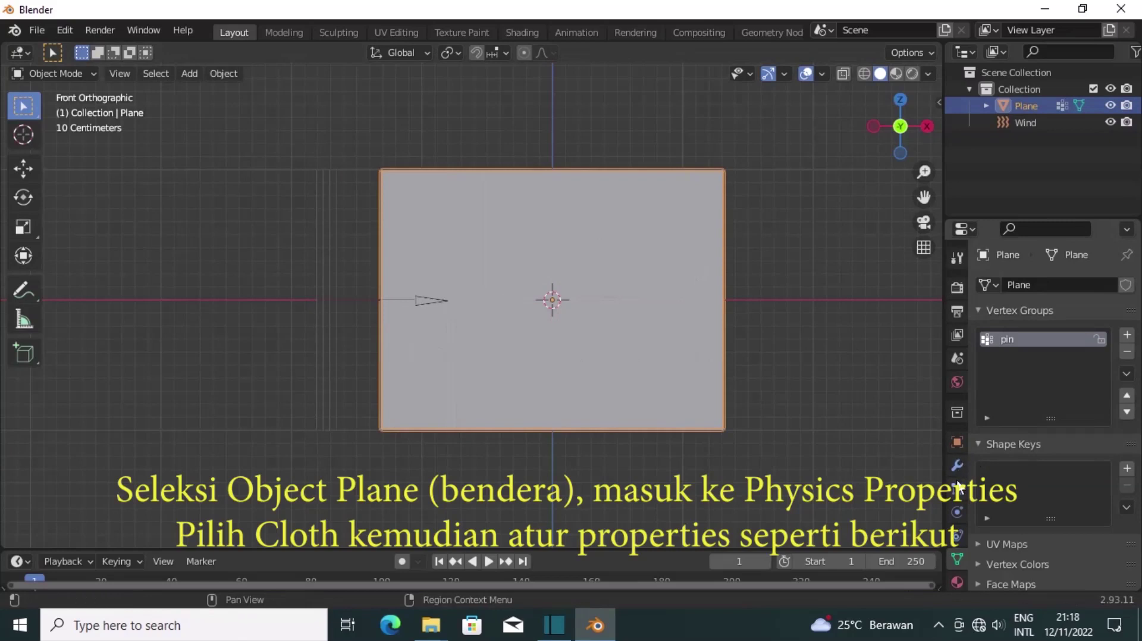
click(956, 514)
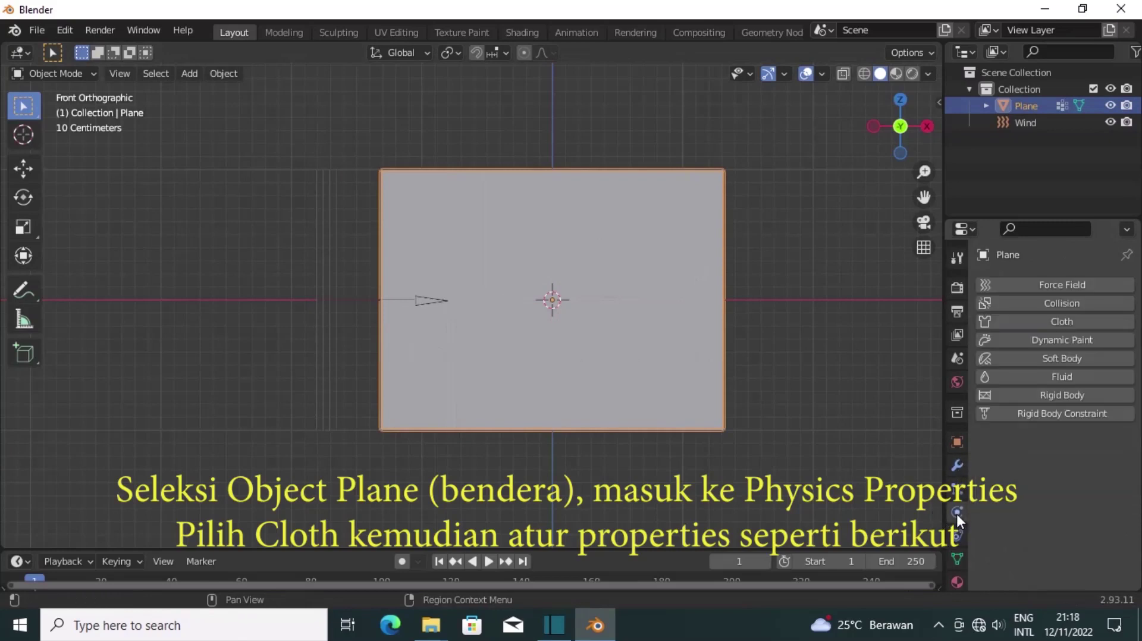
click(1076, 324)
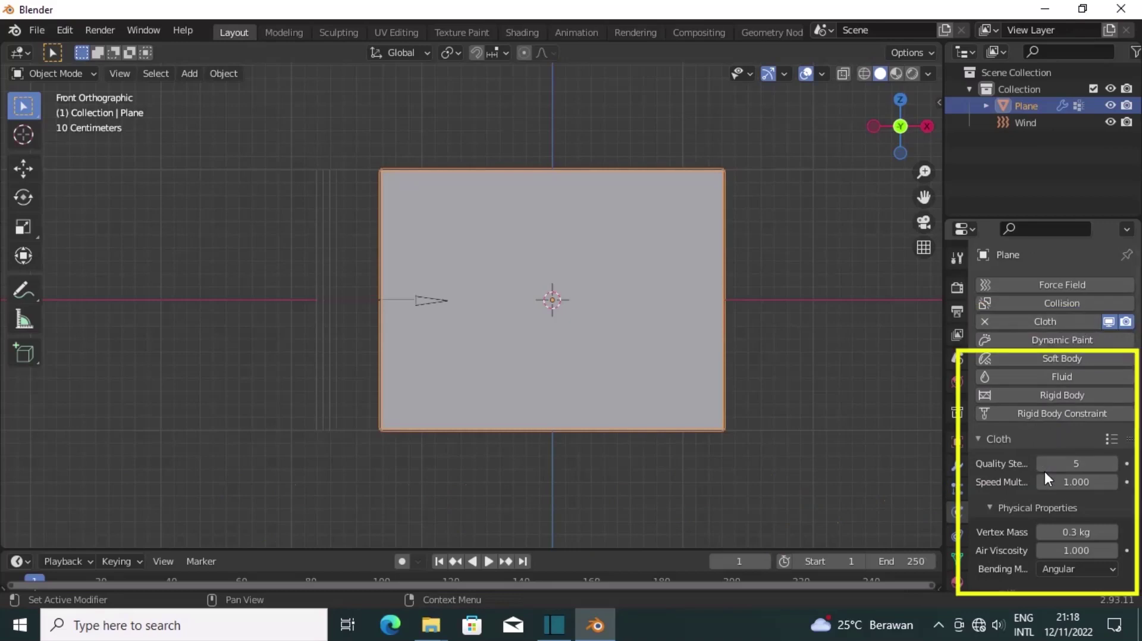
scroll(1045, 473, down, 2)
scroll(1045, 472, down, 1)
scroll(1095, 472, down, 1)
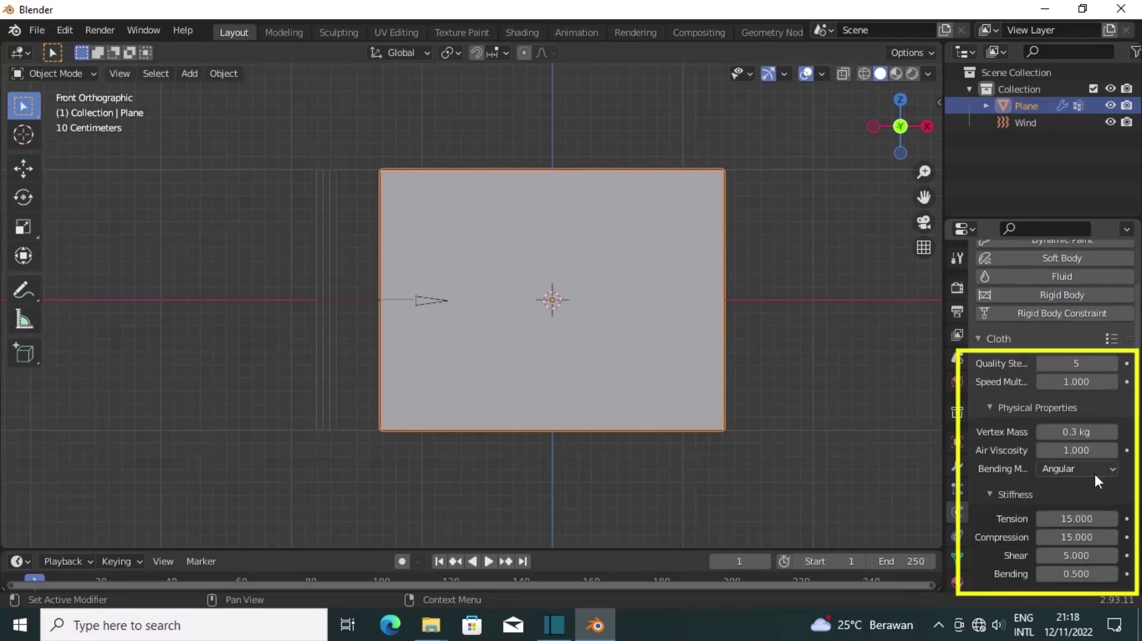
click(1041, 433)
Set the plane's cloth Shape pin group to the vertex group pin.
scroll(1049, 494, down, 7)
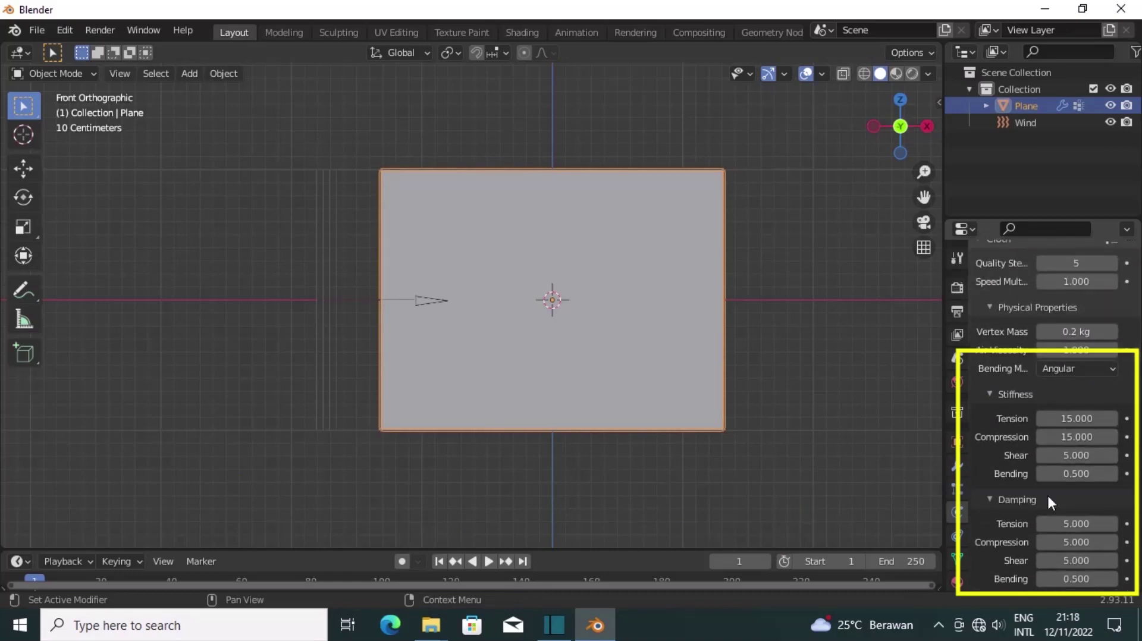
scroll(1048, 495, down, 9)
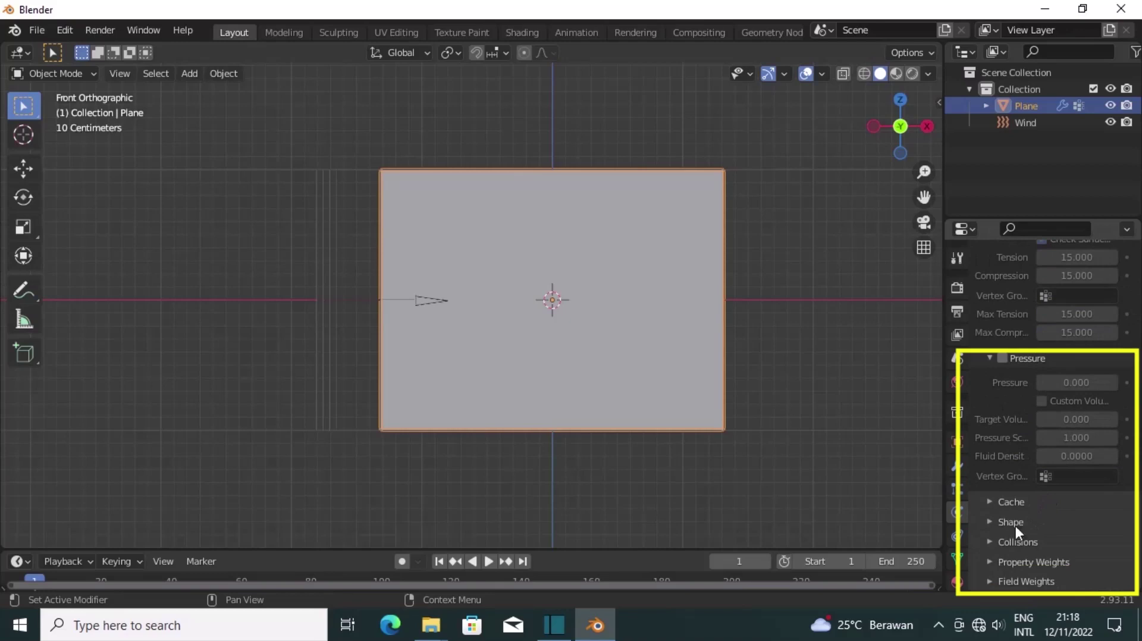
click(984, 520)
scroll(1029, 506, down, 4)
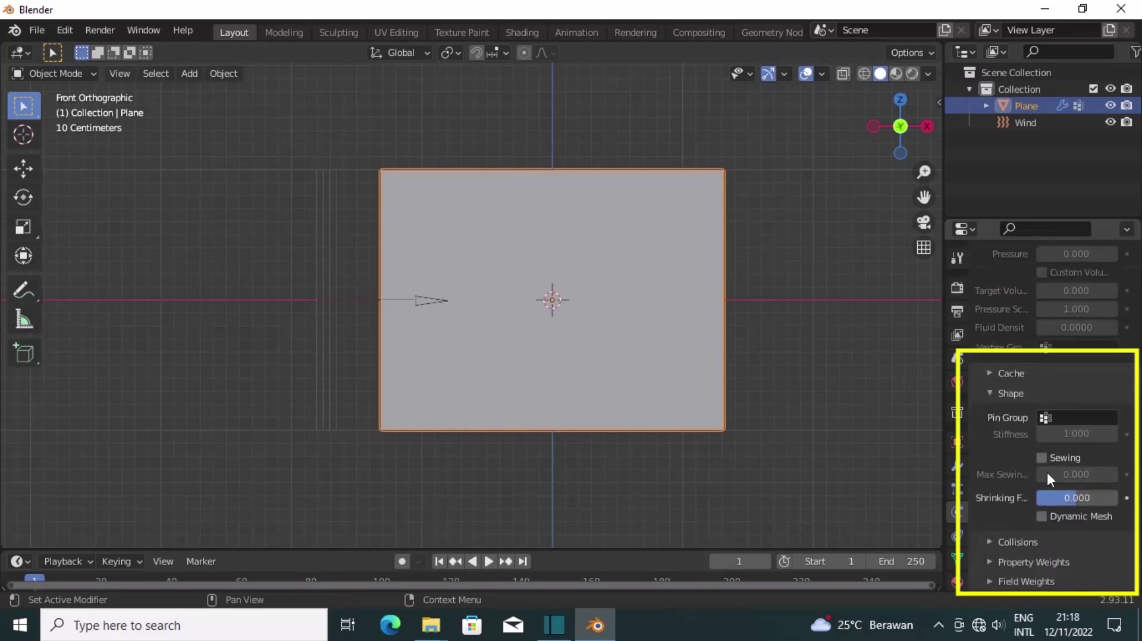
click(1047, 417)
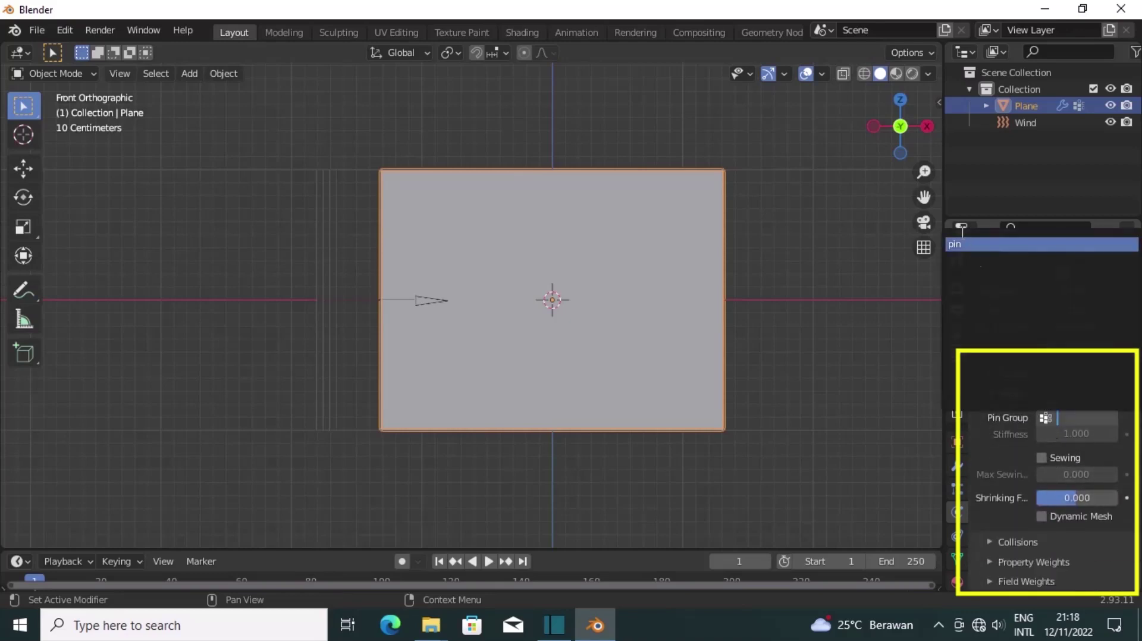
click(958, 245)
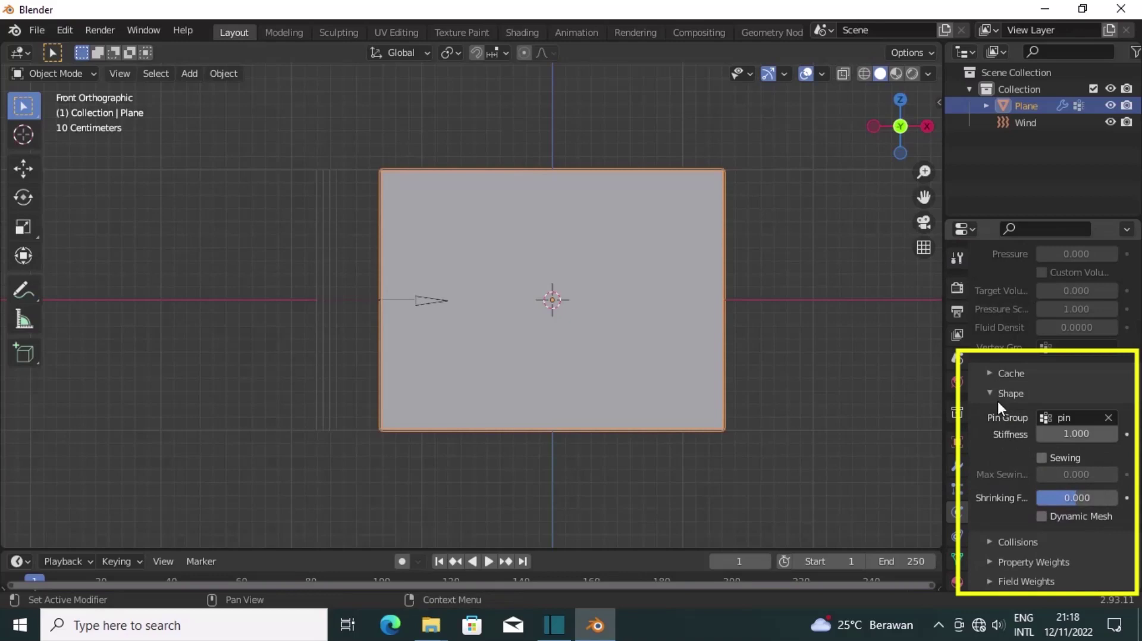
Enable Self Collisions in the plane's cloth collision settings.
click(1005, 541)
scroll(1009, 530, down, 5)
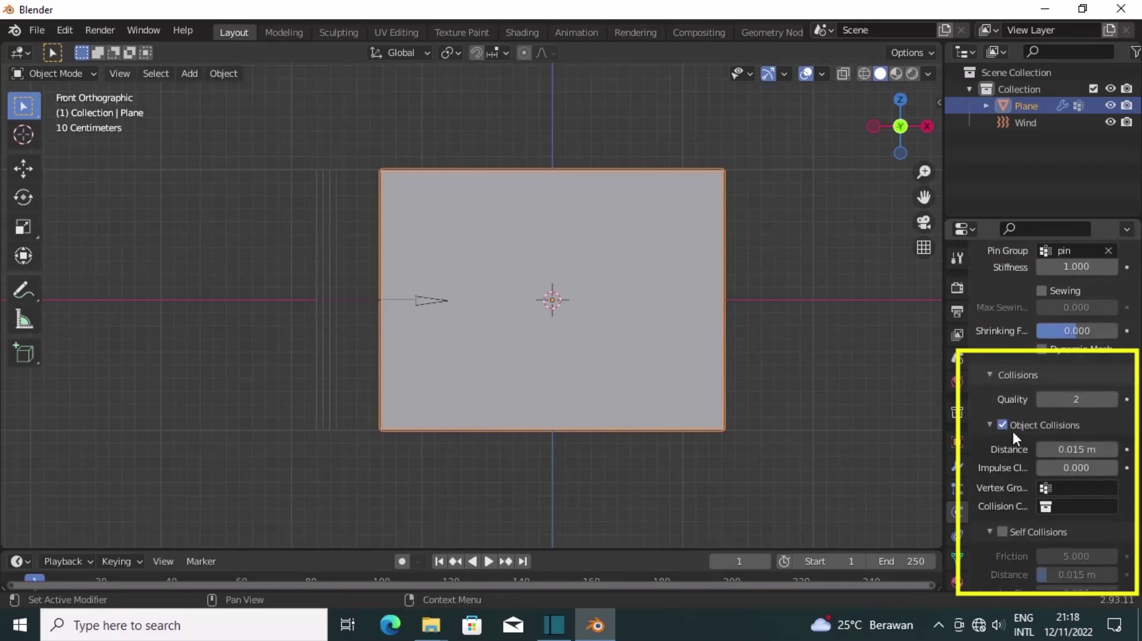
click(1002, 532)
scroll(987, 486, down, 3)
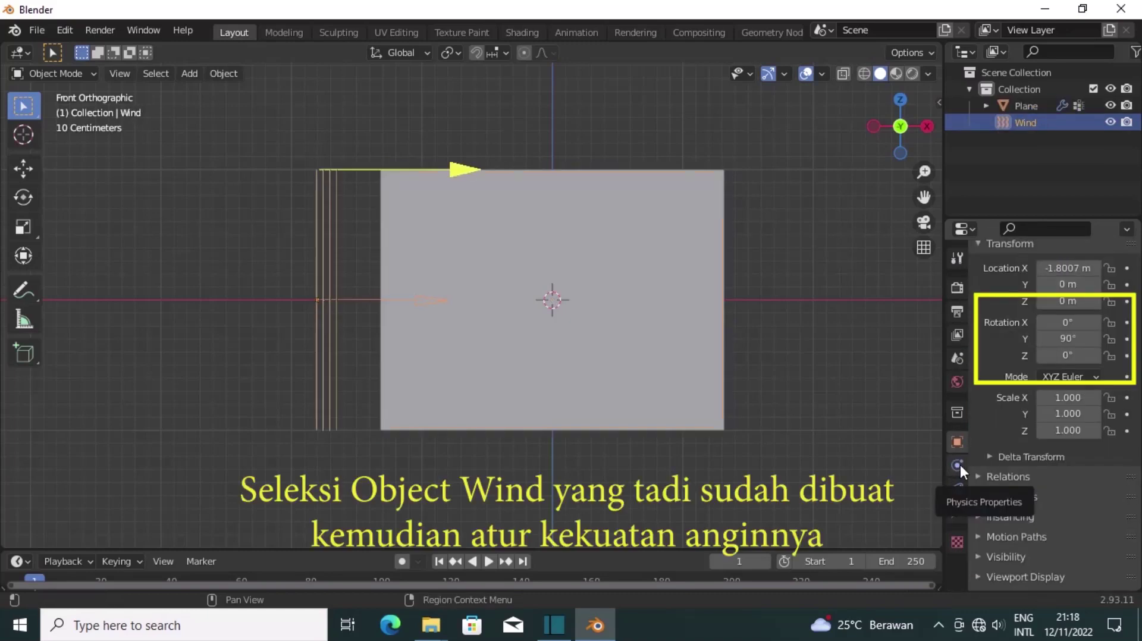
Set the Wind force field's strength to 500 and play the simulation to preview the flag's motion.
click(961, 465)
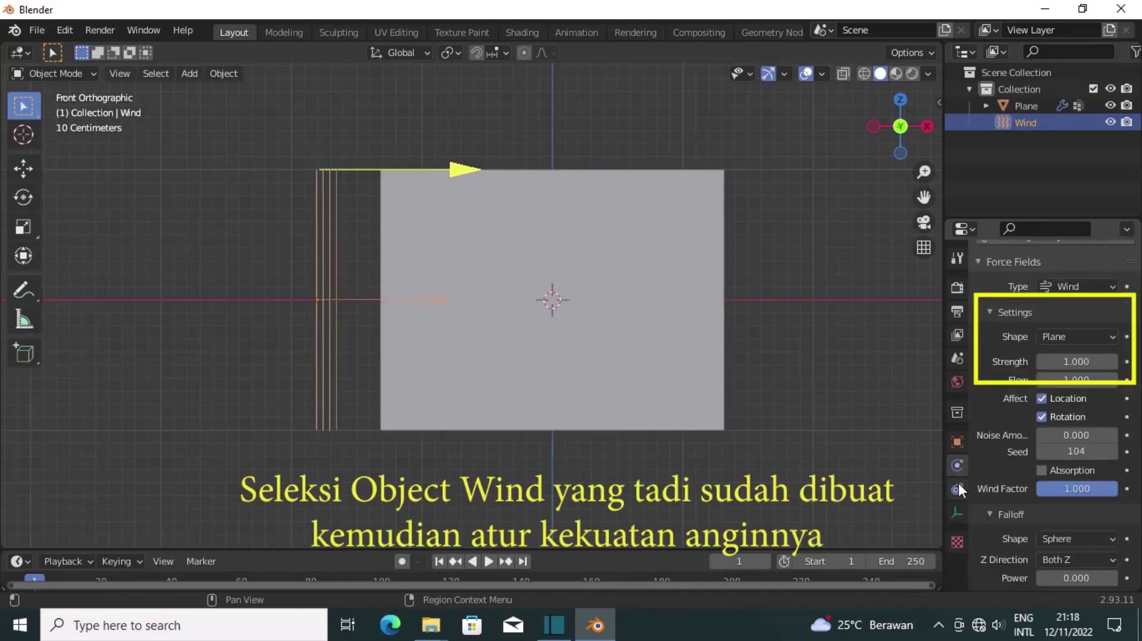
scroll(1043, 383, down, 2)
scroll(1046, 382, up, 2)
drag(1051, 359, 1117, 360)
click(1091, 362)
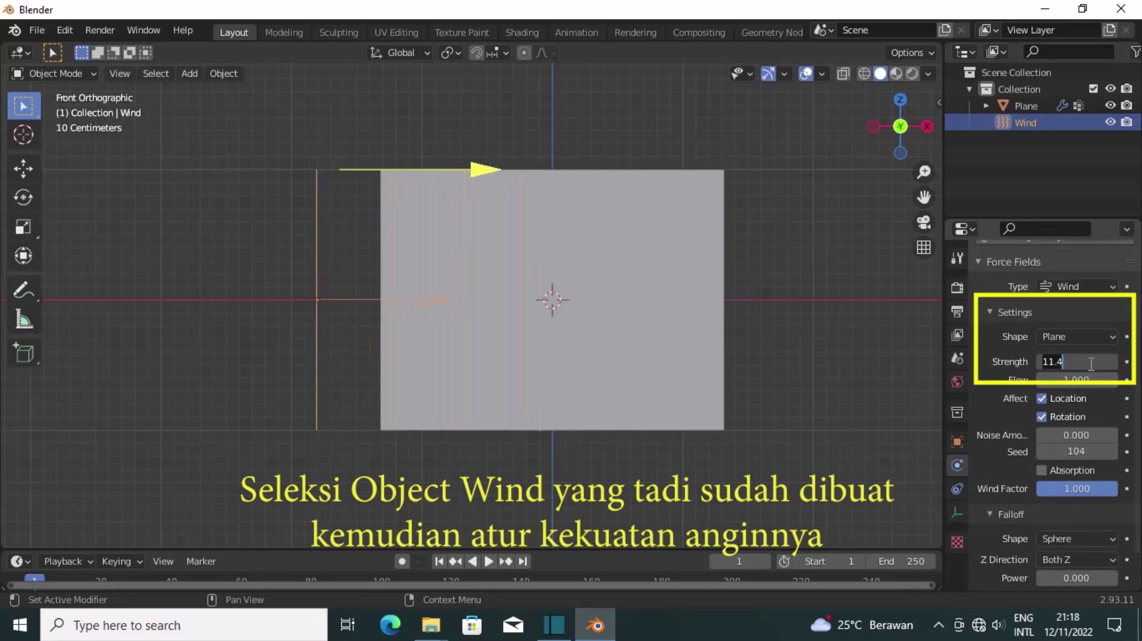
text(500)
key(Return)
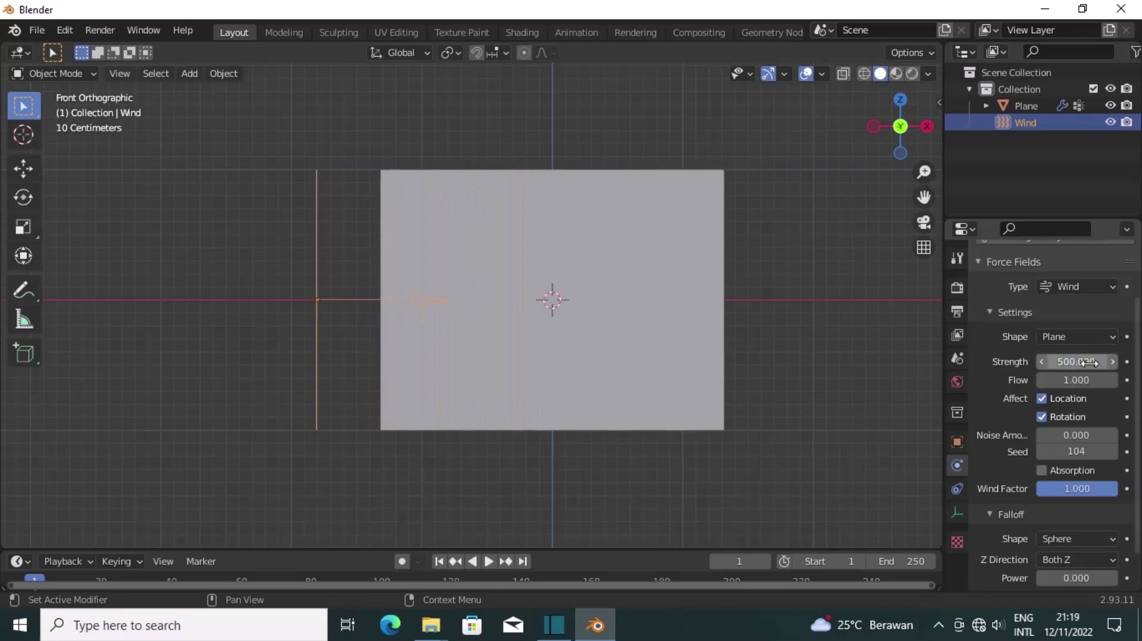
click(488, 561)
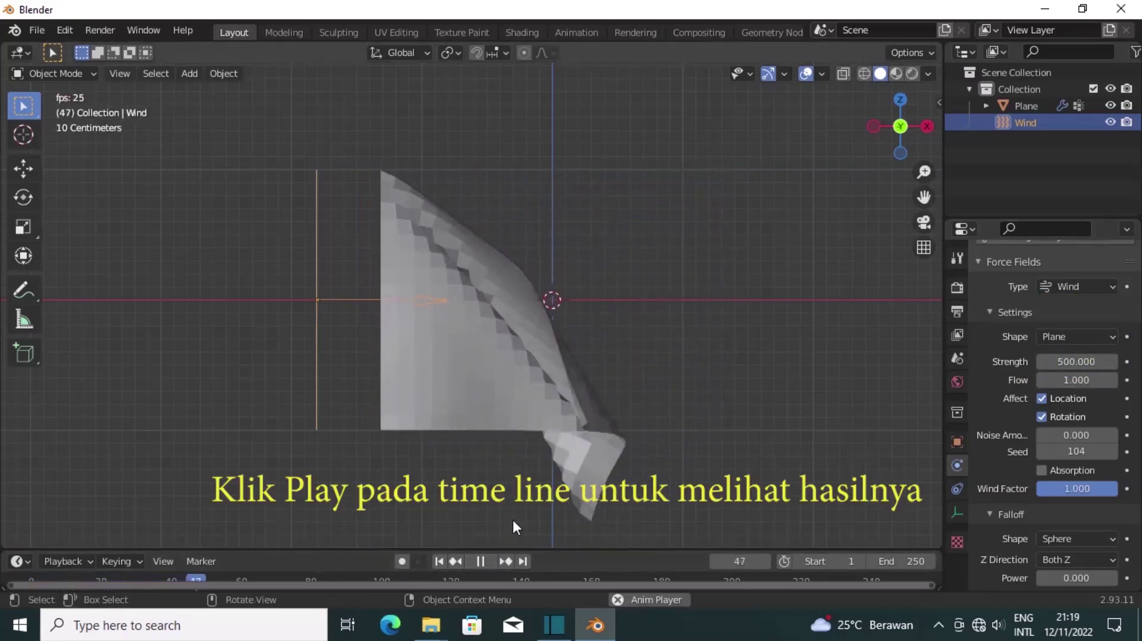
click(480, 562)
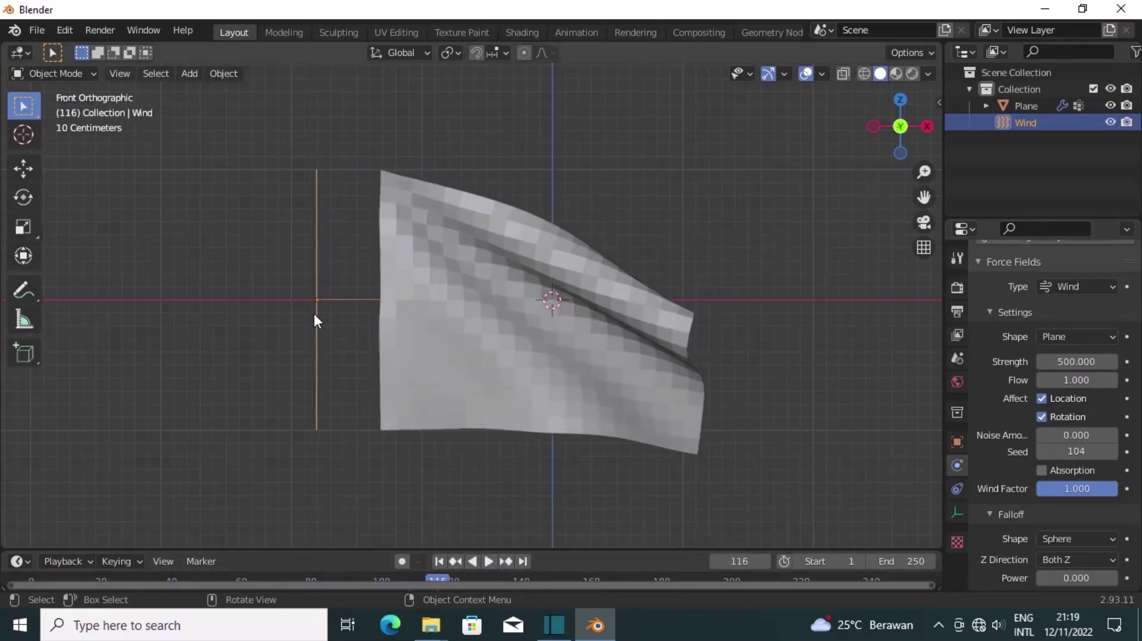
Raise the Wind force field's strength to 600.
click(1078, 362)
text(500.0)
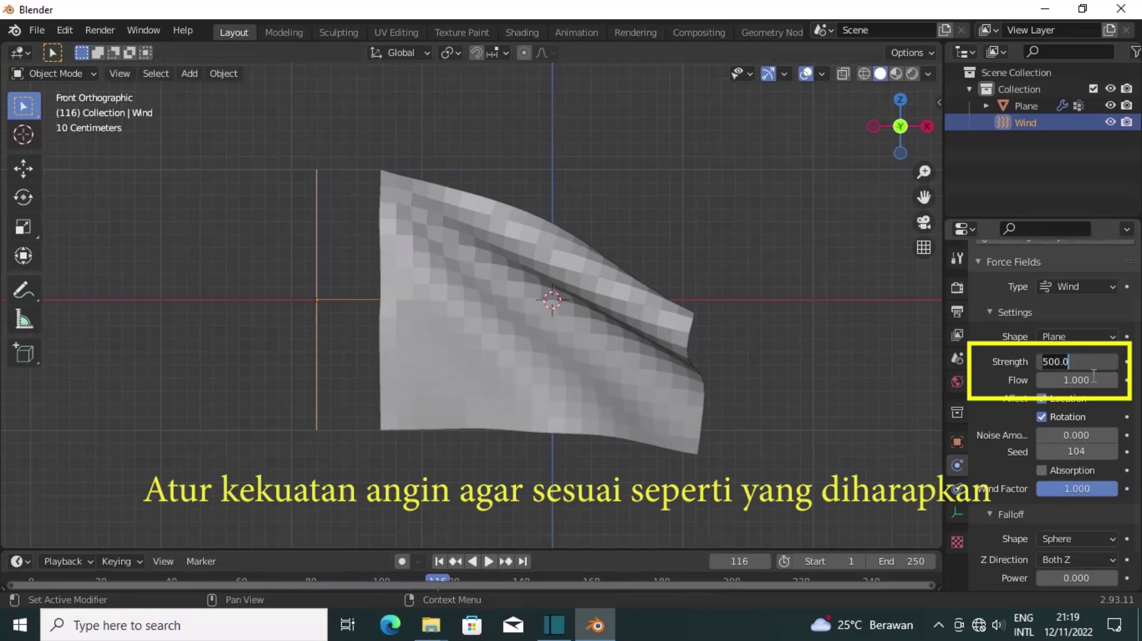
text(600)
key(Return)
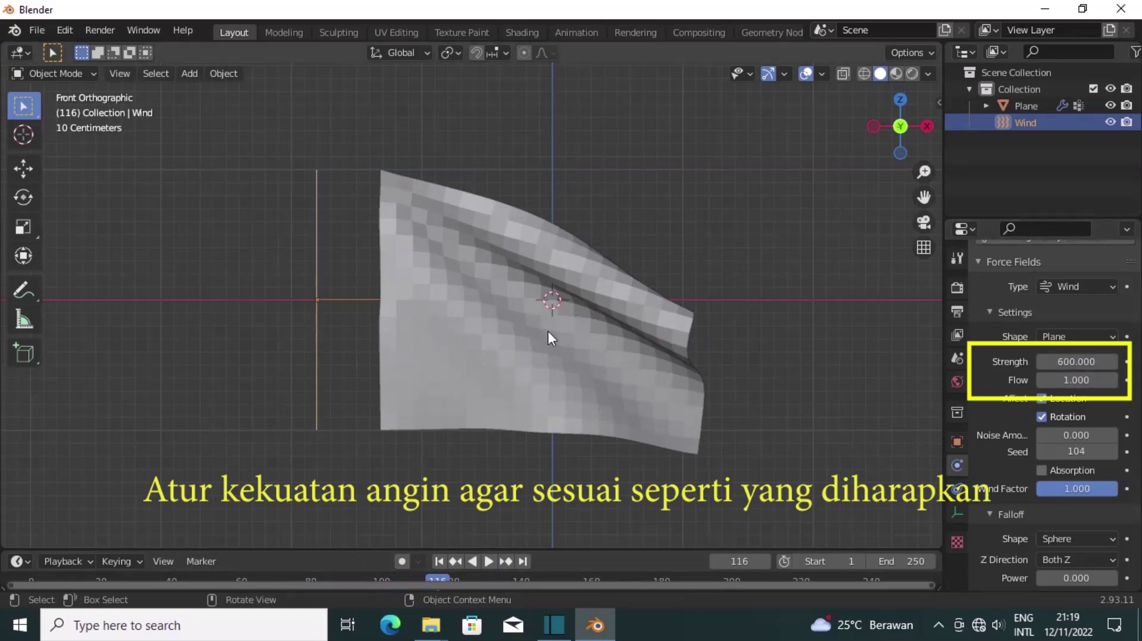
Apply Shade Smooth to the flag plane.
click(473, 345)
right_click(472, 345)
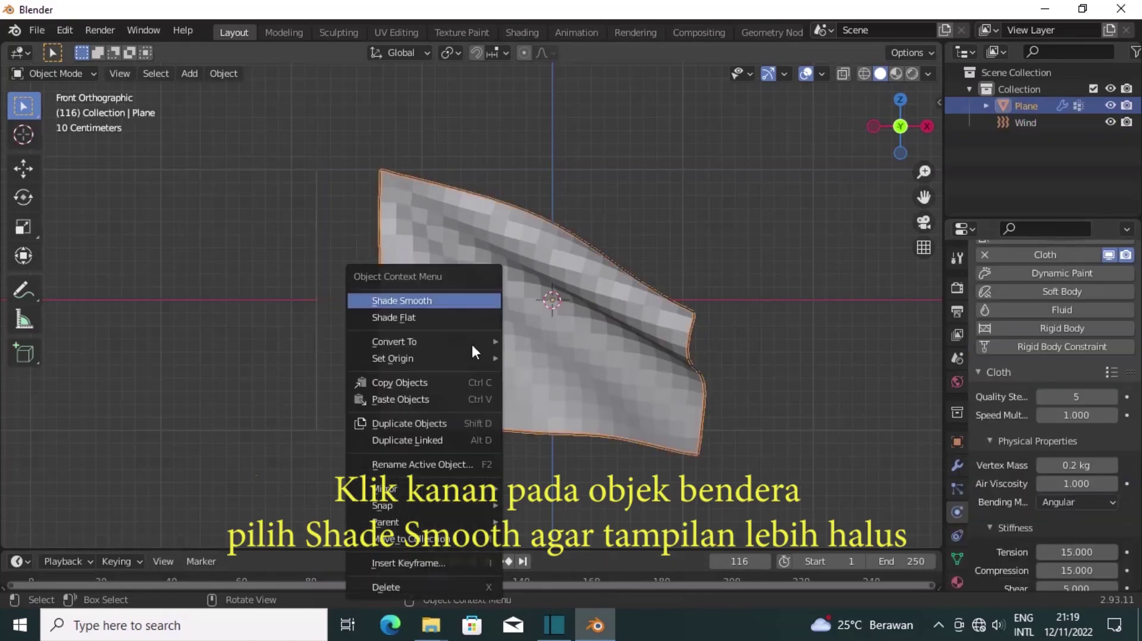
click(463, 302)
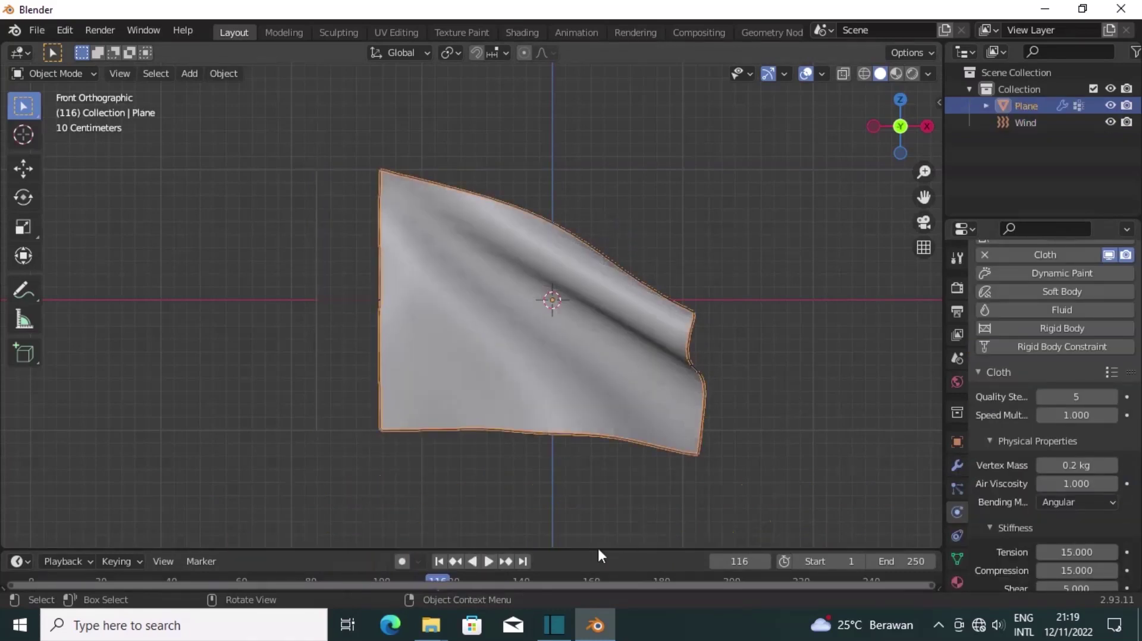
Replay the cloth simulation from the first frame, stop it and return to frame 1.
click(440, 562)
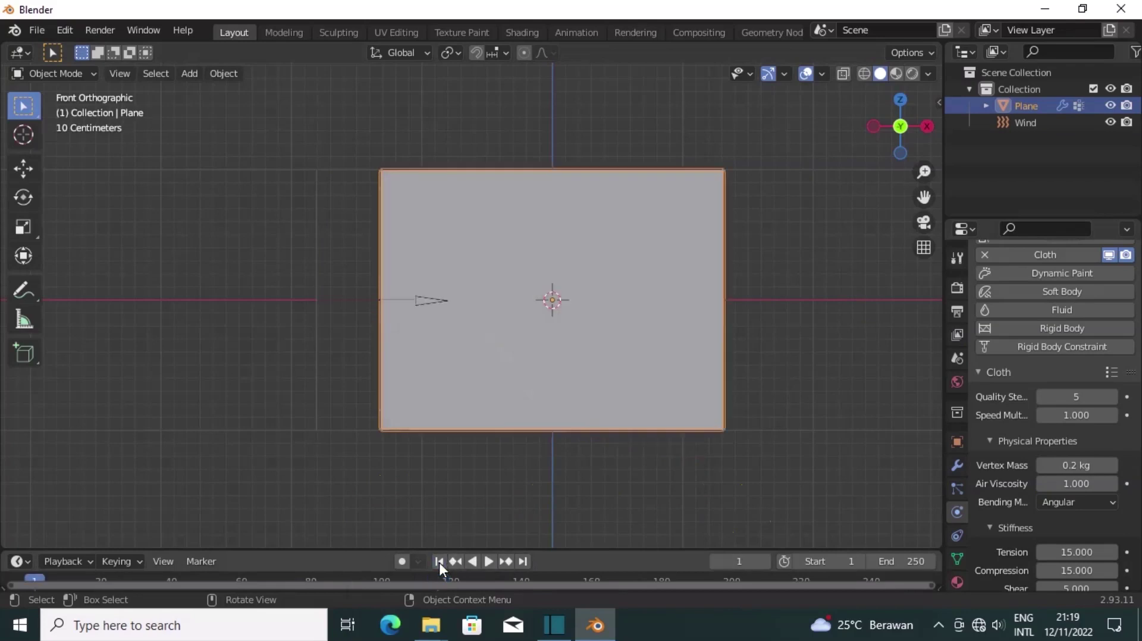
click(488, 565)
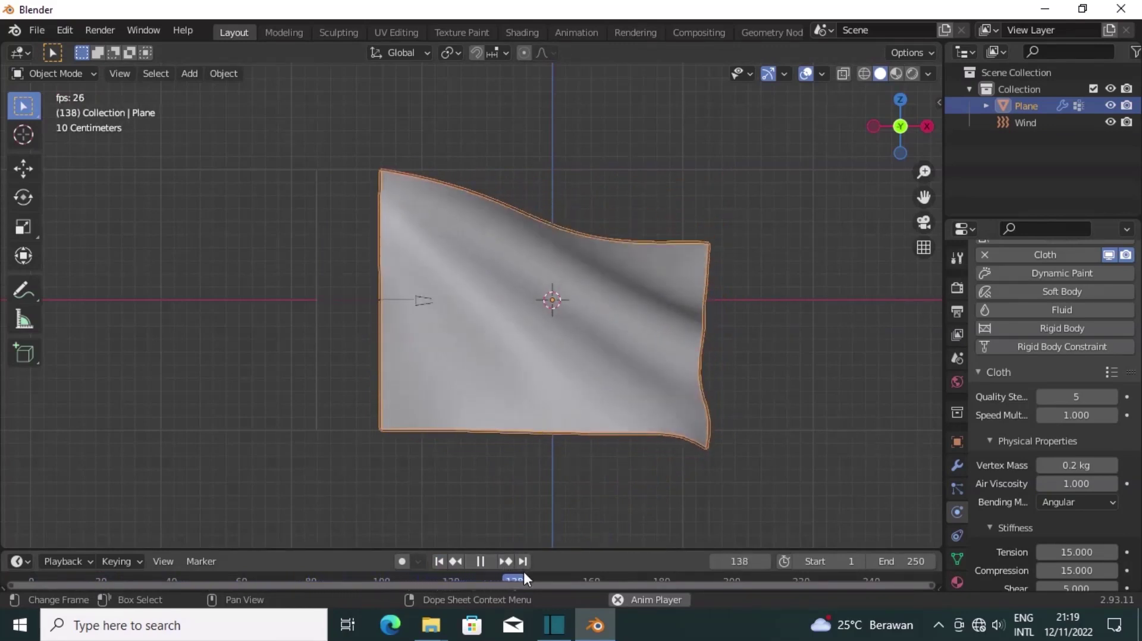
click(487, 566)
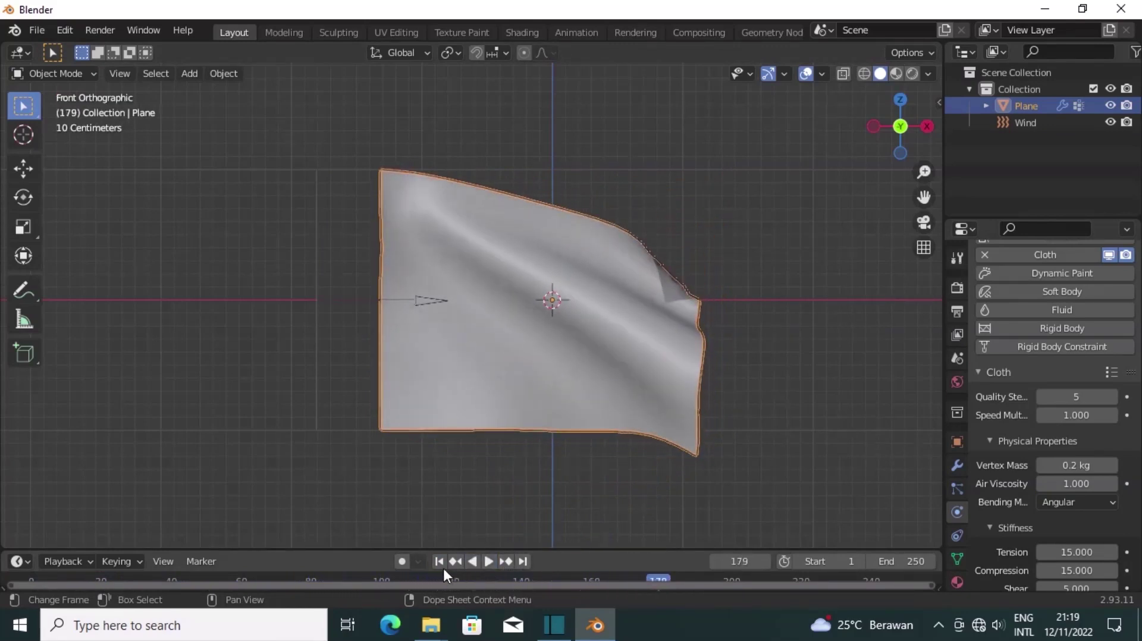
click(439, 563)
Select the Wind force field and set its strength to 800.
click(316, 311)
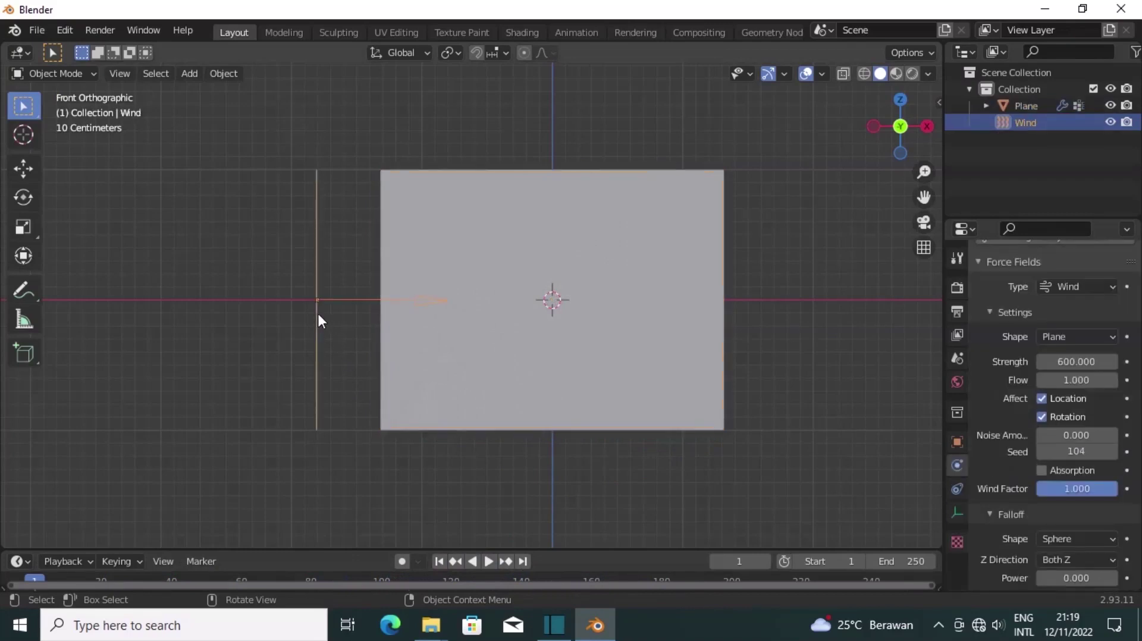
click(1086, 363)
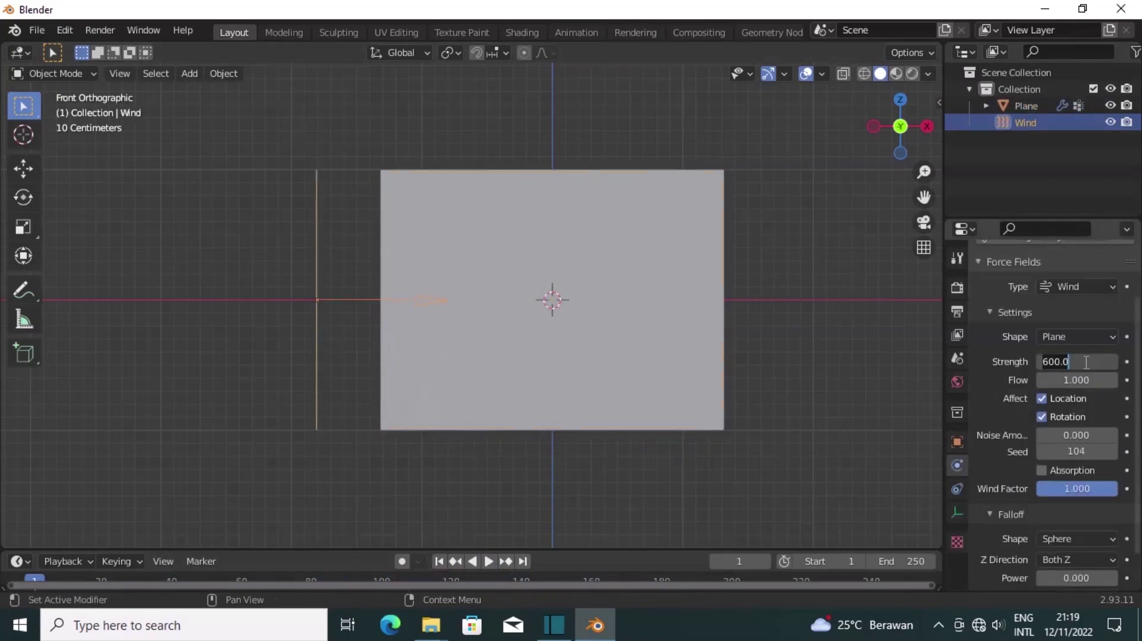
text(800)
key(Return)
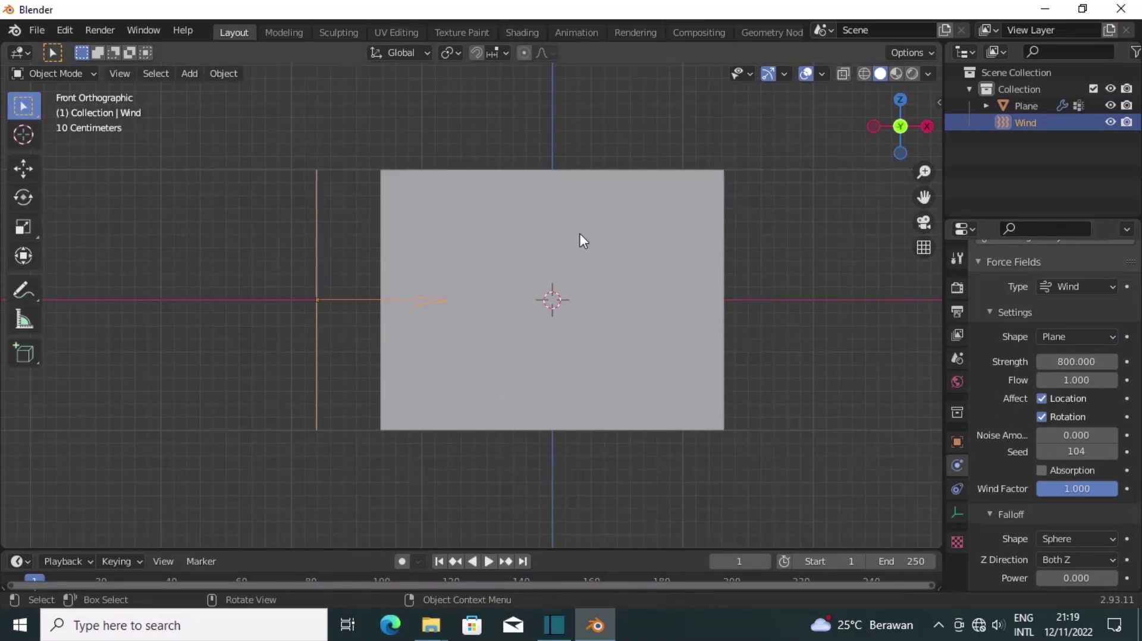
Give the plane a new material with a red base color and switch the viewport to Material Preview shading.
click(648, 253)
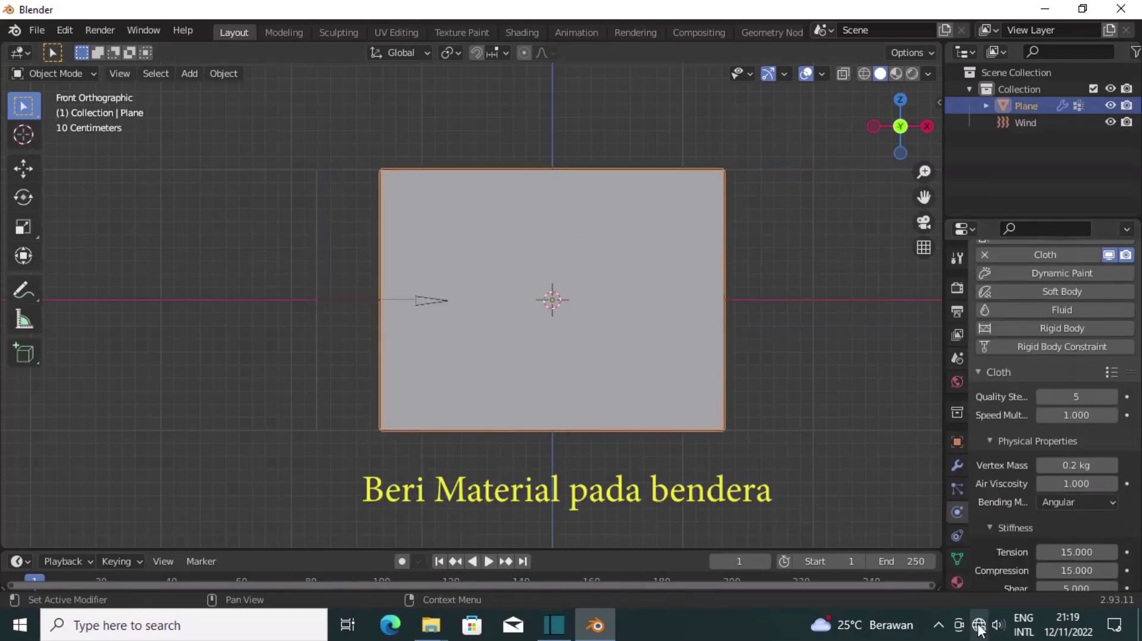
click(957, 582)
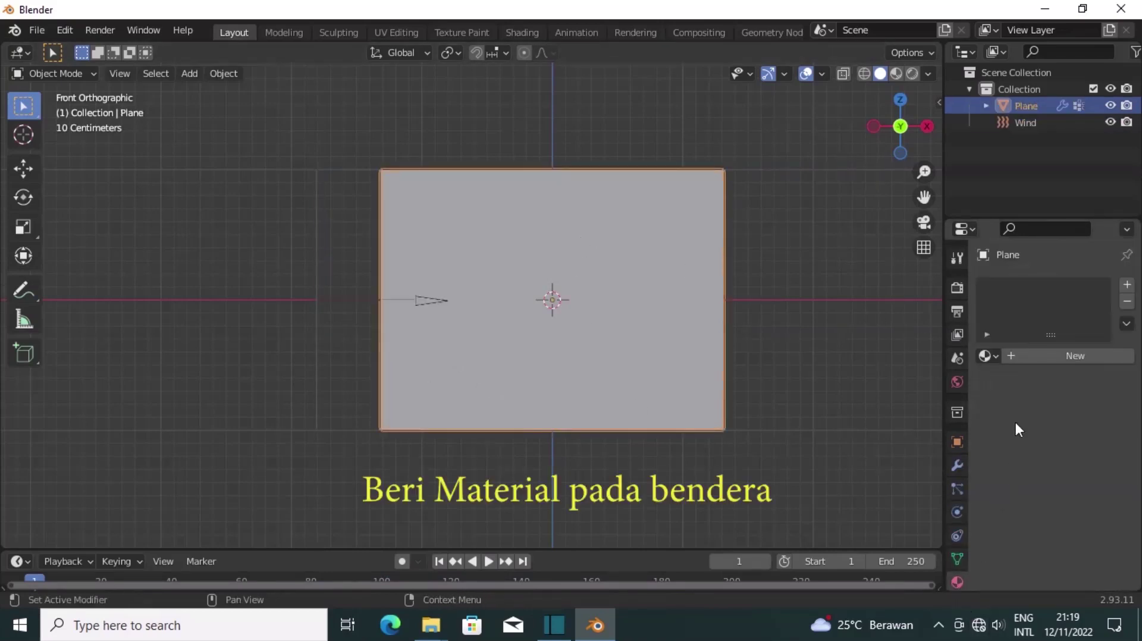
click(1128, 286)
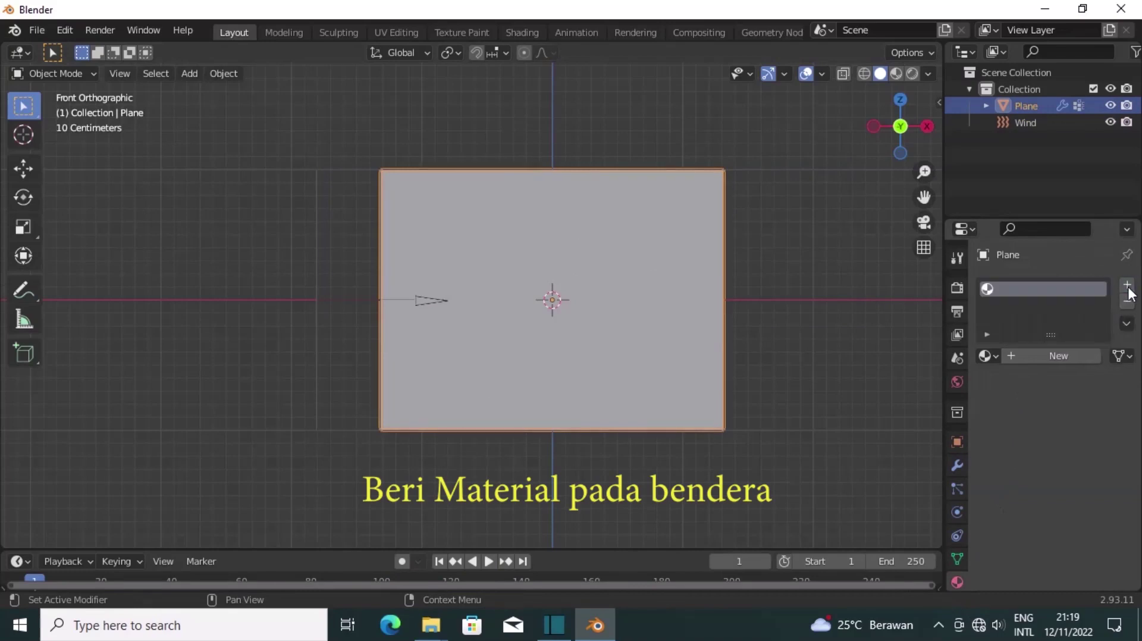
click(1083, 356)
click(1073, 528)
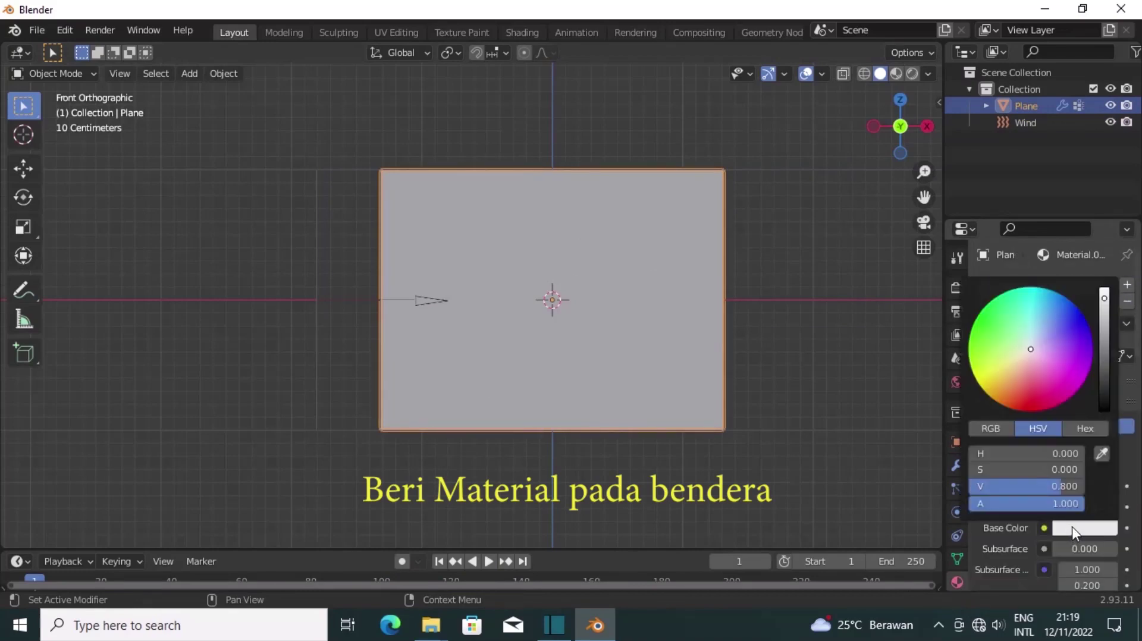
drag(1033, 347, 1029, 412)
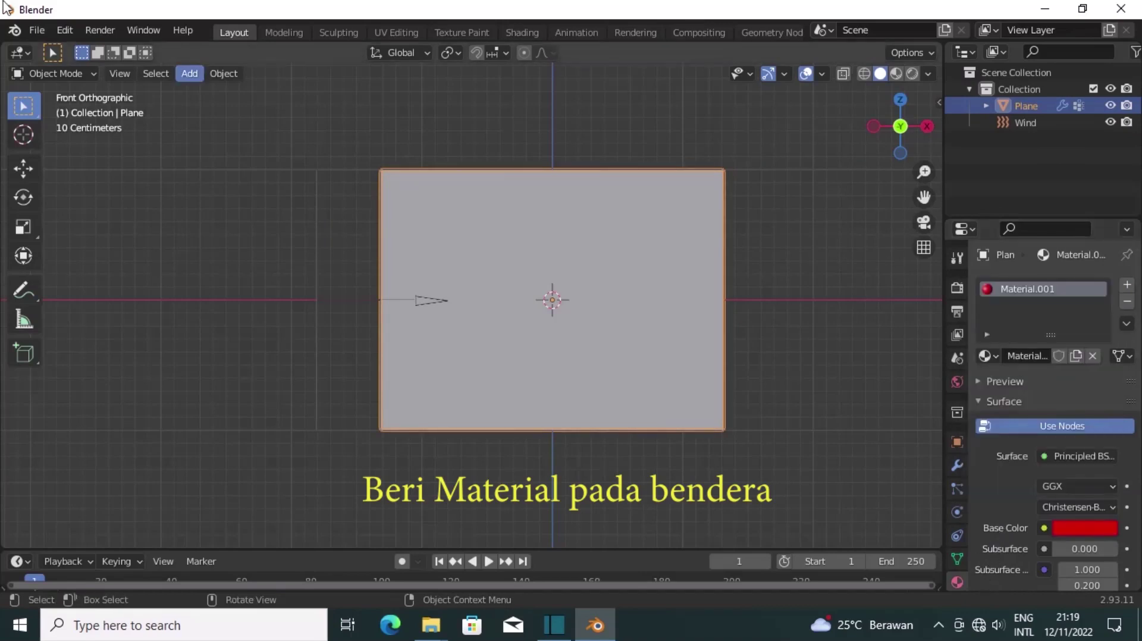
click(897, 73)
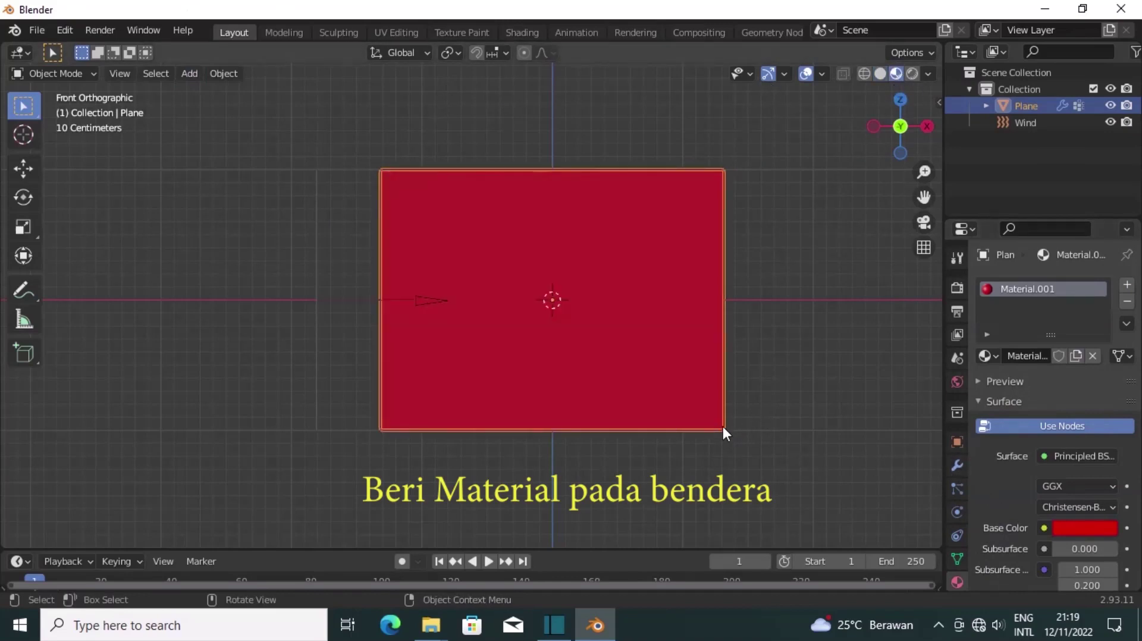
Add a second material in the default white, assign it to the lower half of the plane's mesh, and return to Object Mode.
key(Tab)
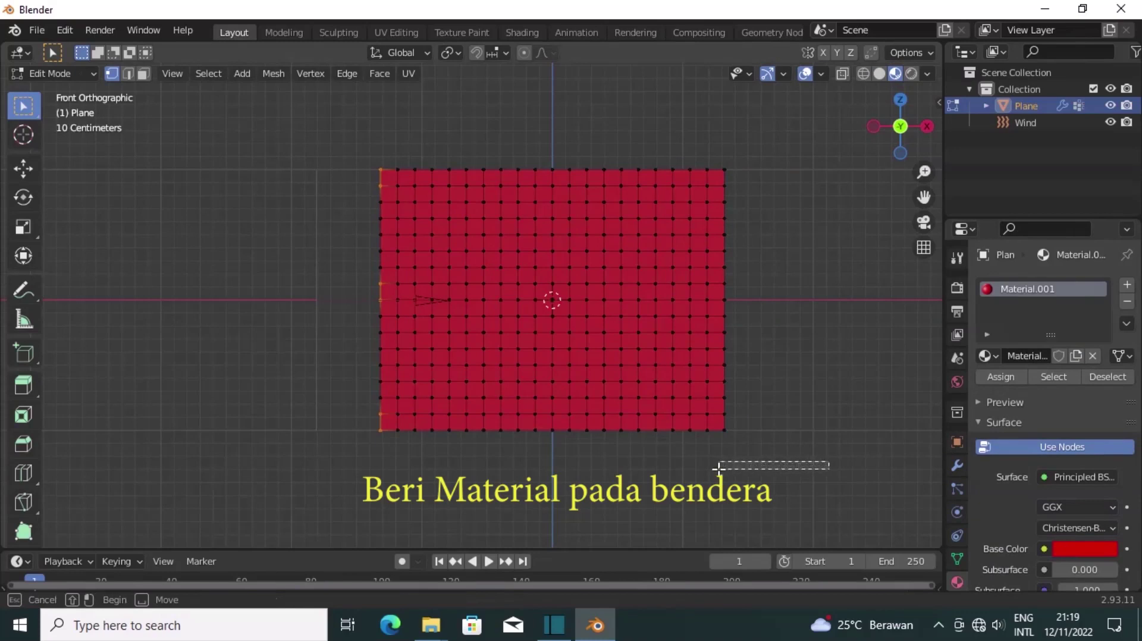
click(271, 406)
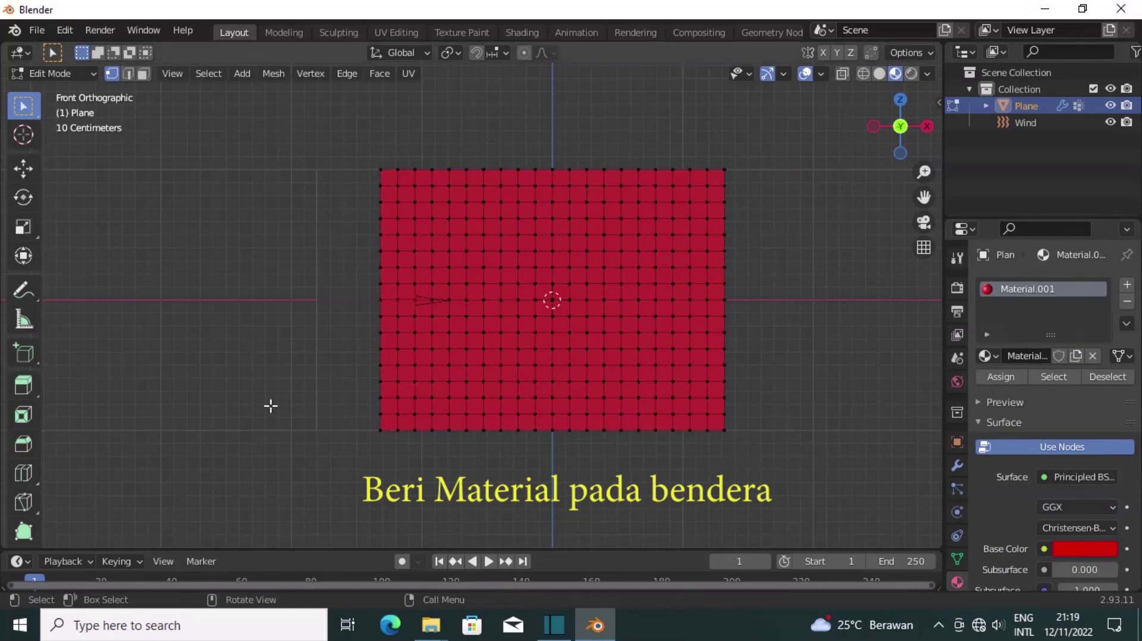
click(1127, 285)
click(1052, 390)
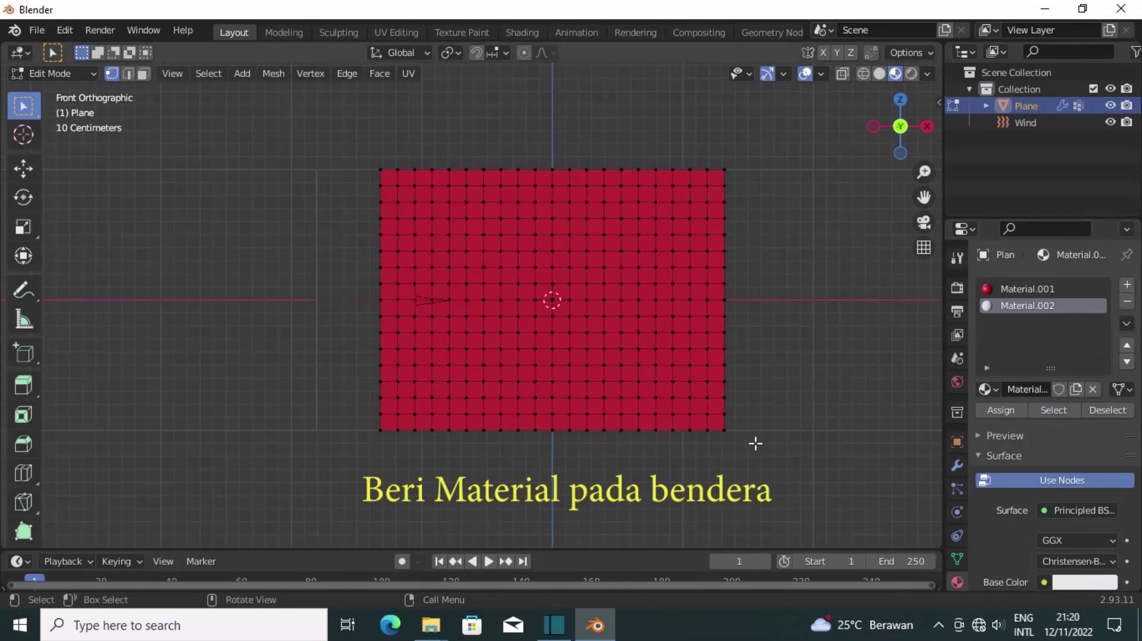
drag(756, 444, 339, 291)
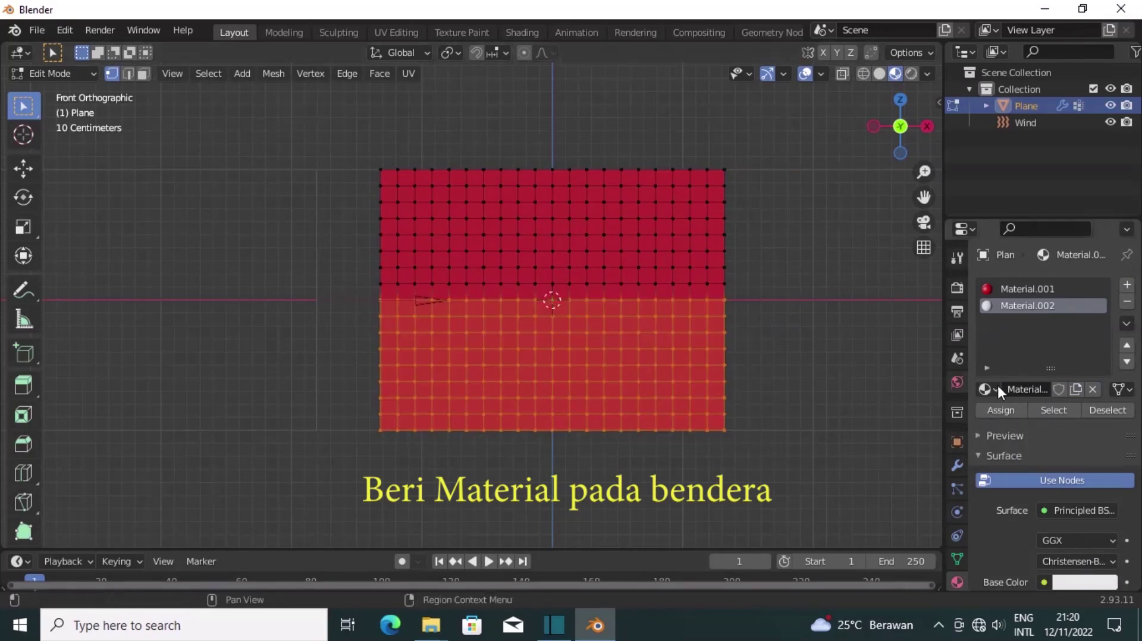
click(1005, 410)
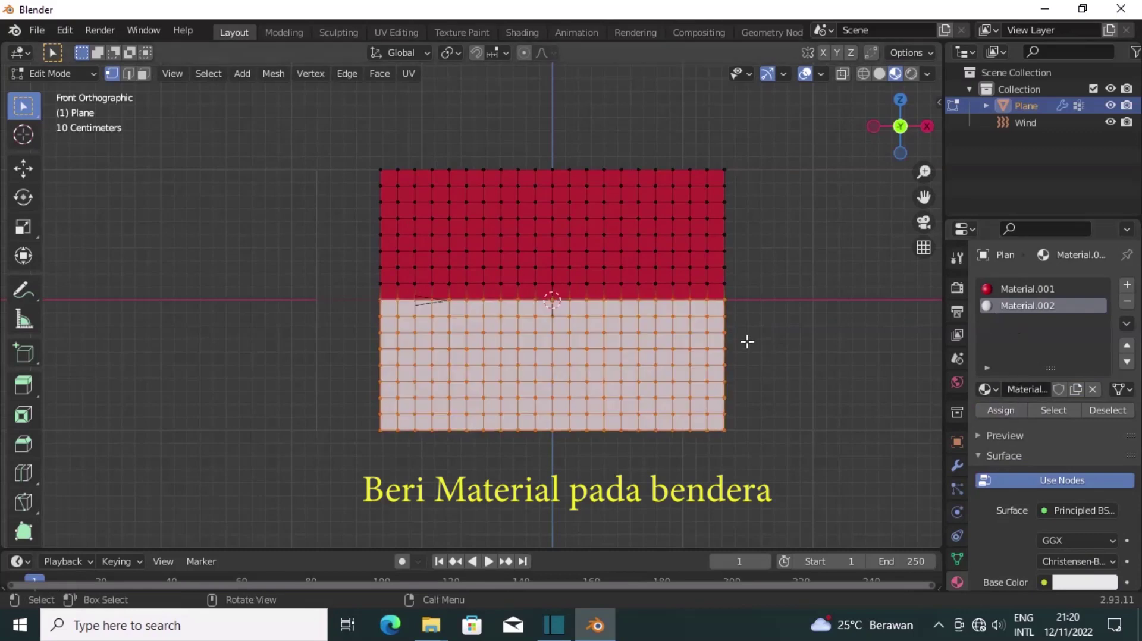
key(Tab)
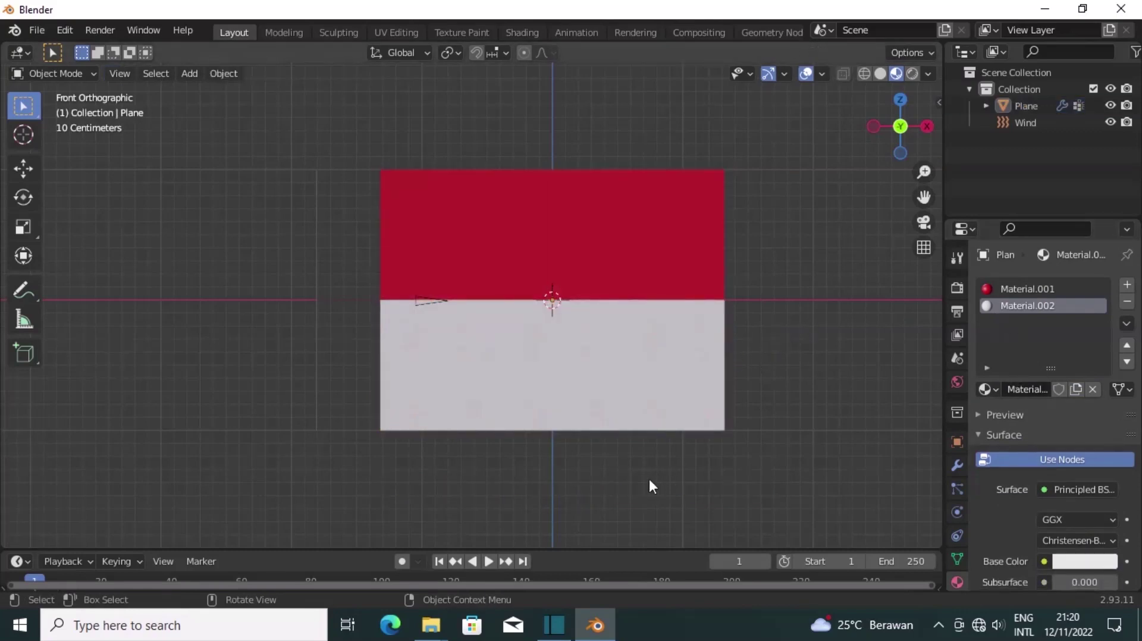
Play the simulation to check the red and white flag's waving motion, and stop it near the last frame.
click(488, 562)
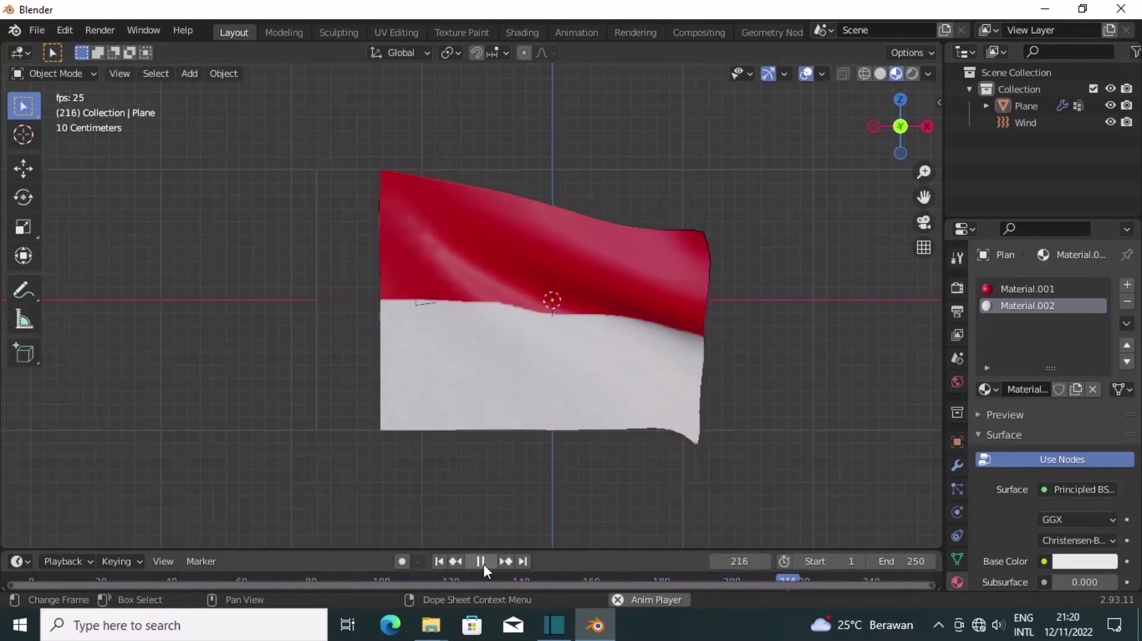
click(485, 564)
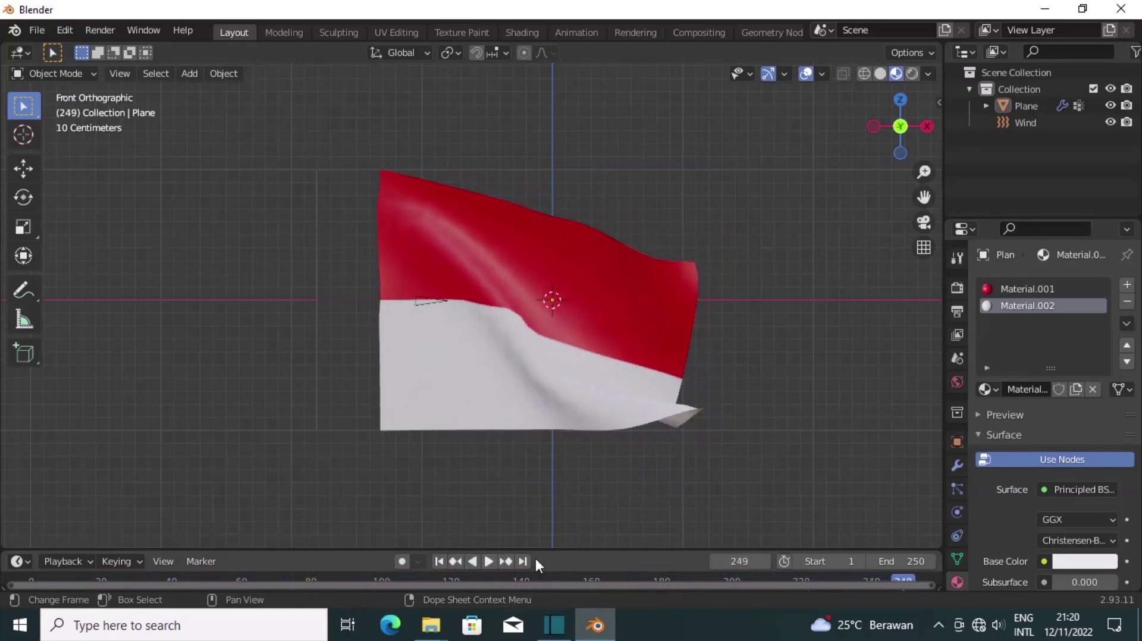
click(939, 628)
right_click(958, 587)
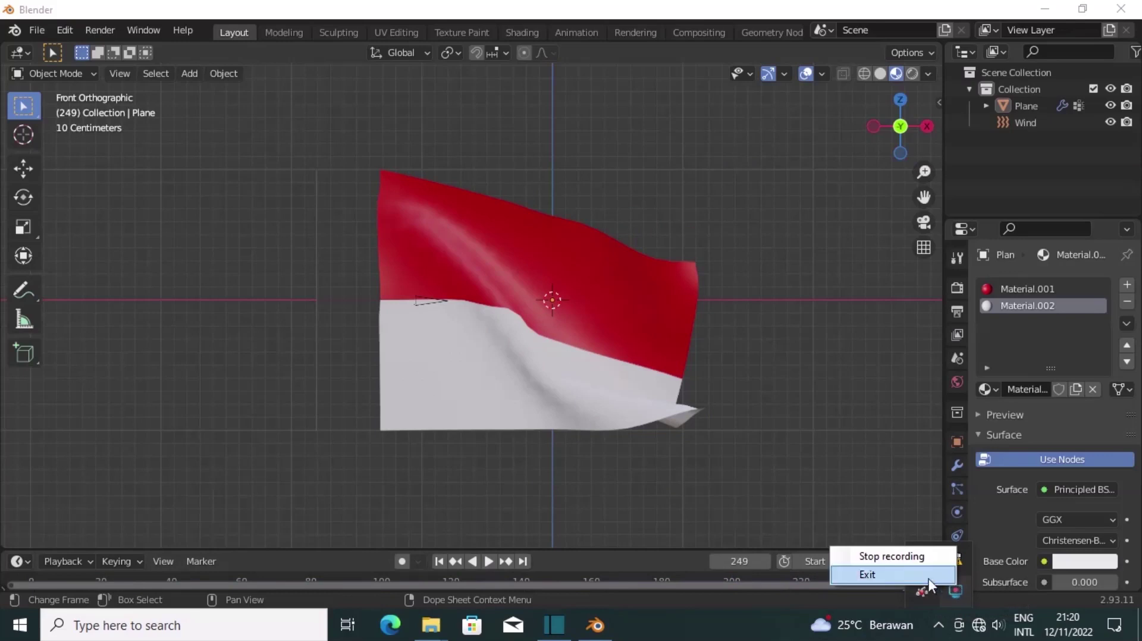